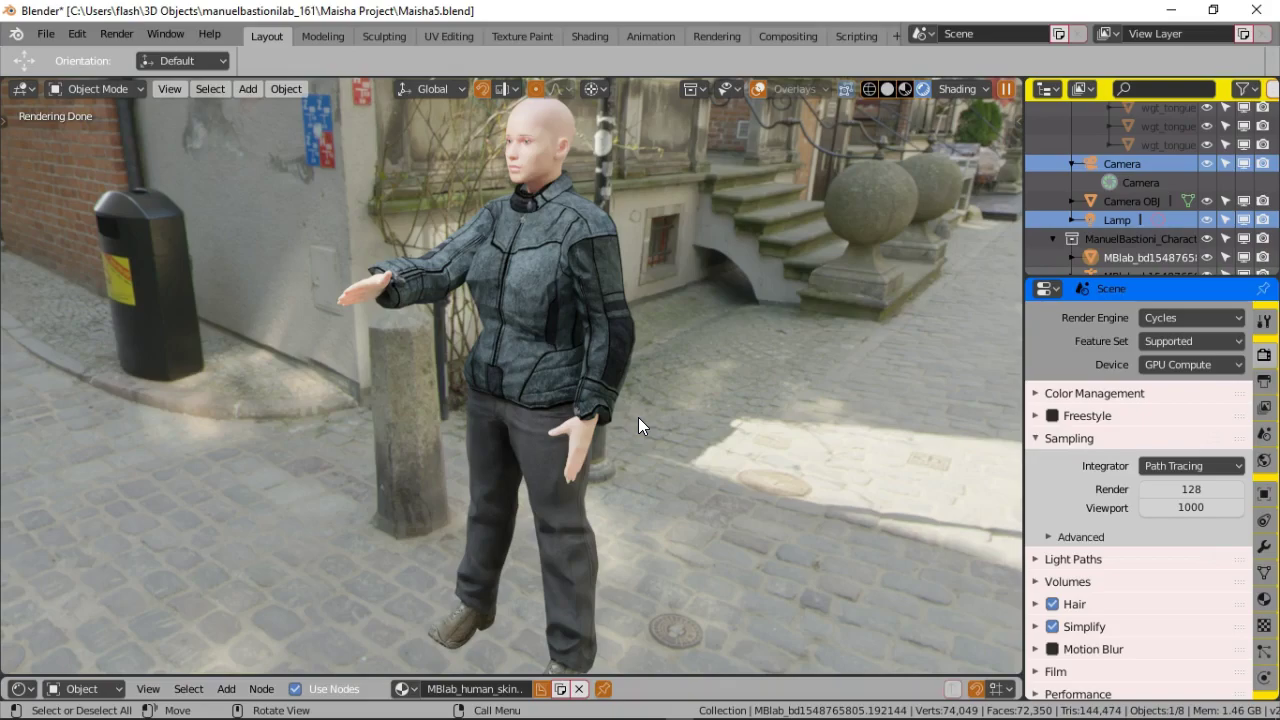
- Check the render engine, then show the MB-Lab sidebar tab beside the rendered street scene
middle_click_drag(638, 417, 697, 404)
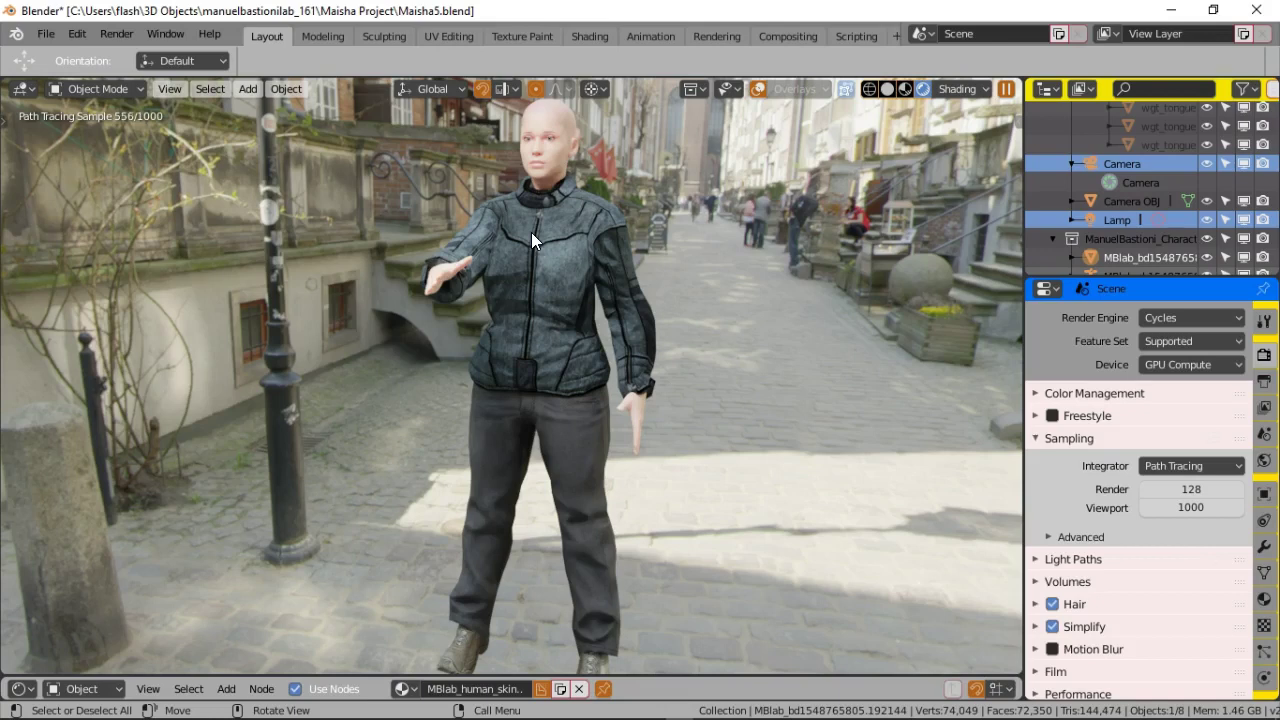
left_click(1172, 328)
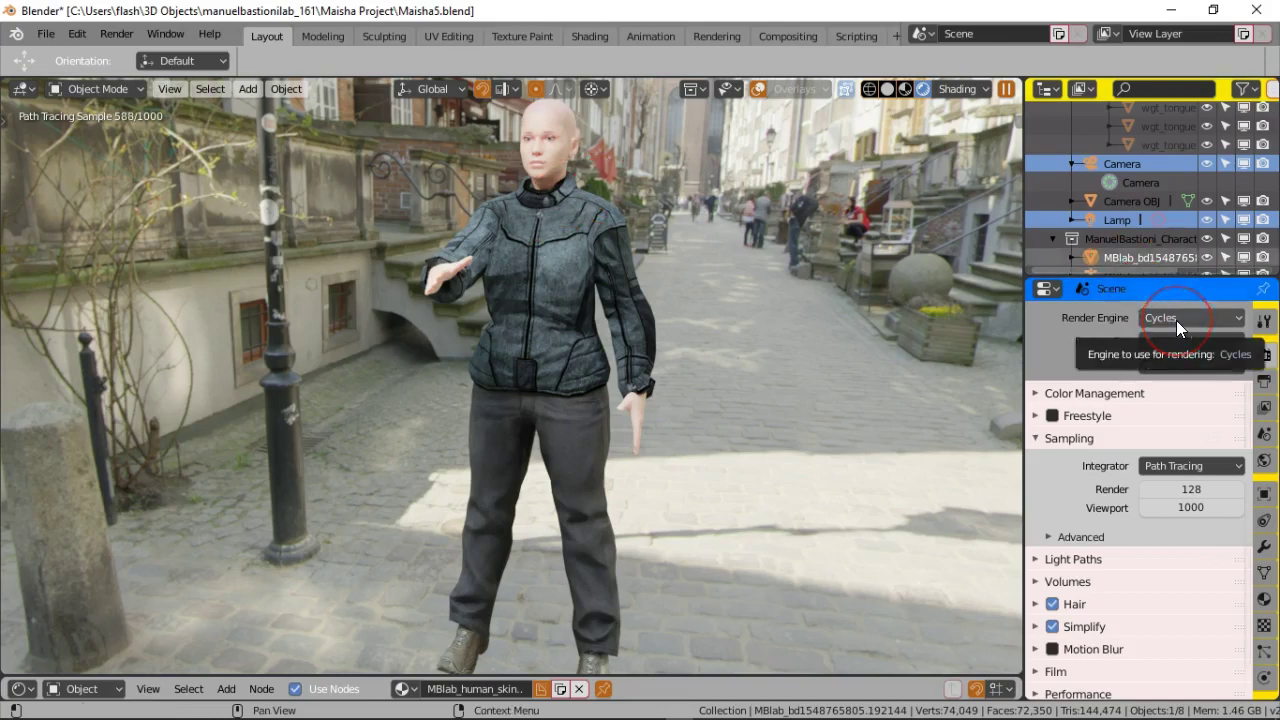
left_click(582, 183)
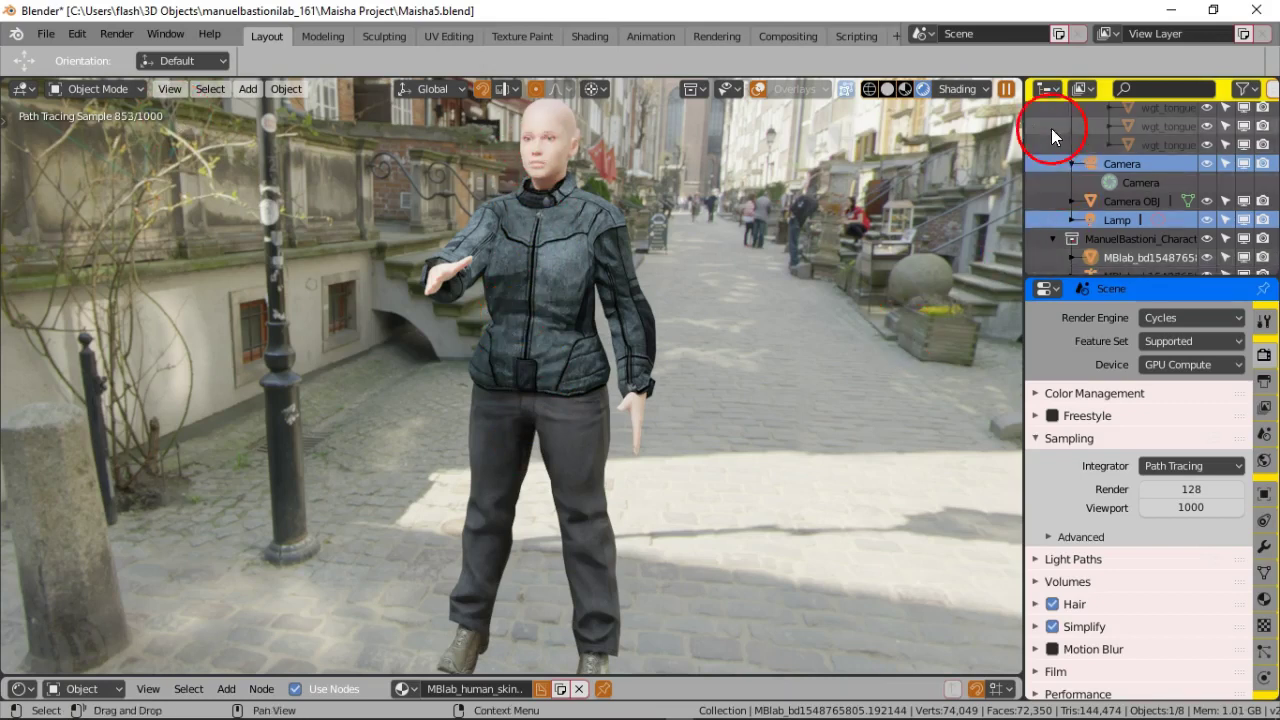
left_click(1015, 117)
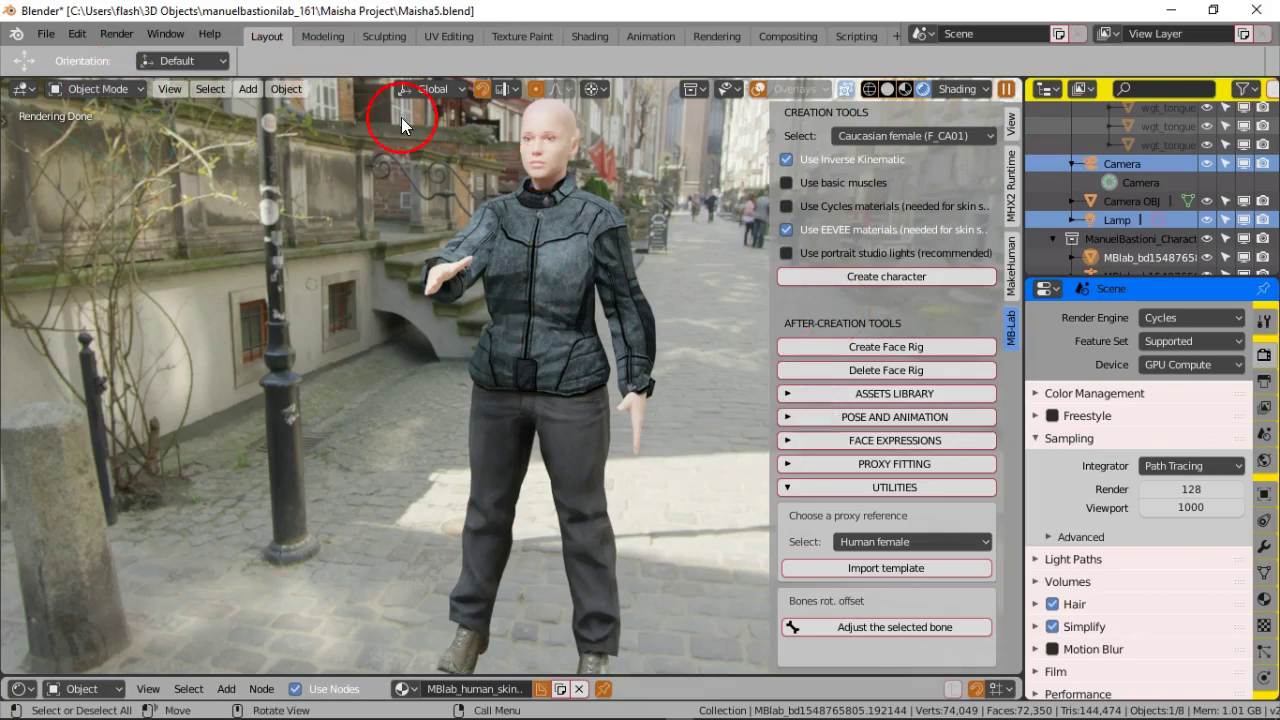
- Create a new General file and open the MB-Lab sidebar tab showing MB-Lab 1.7.1 tools
left_click(50, 34)
mouse_move(70, 56)
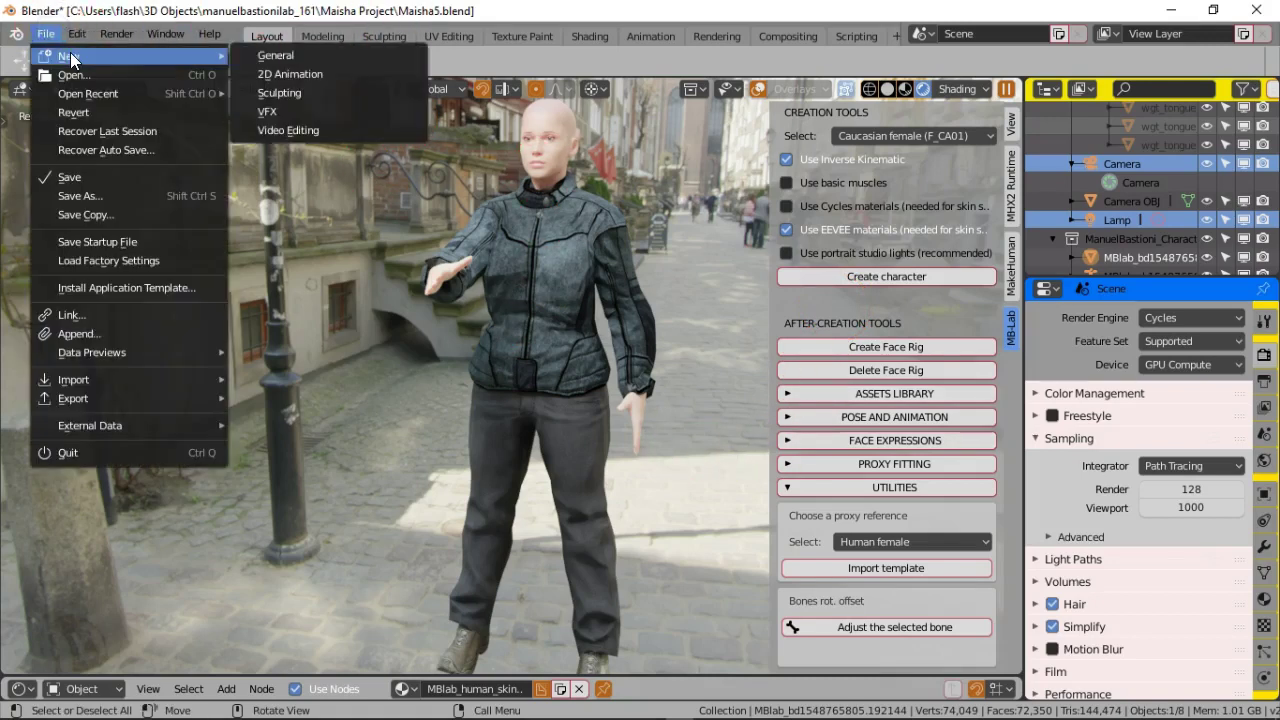
left_click(279, 55)
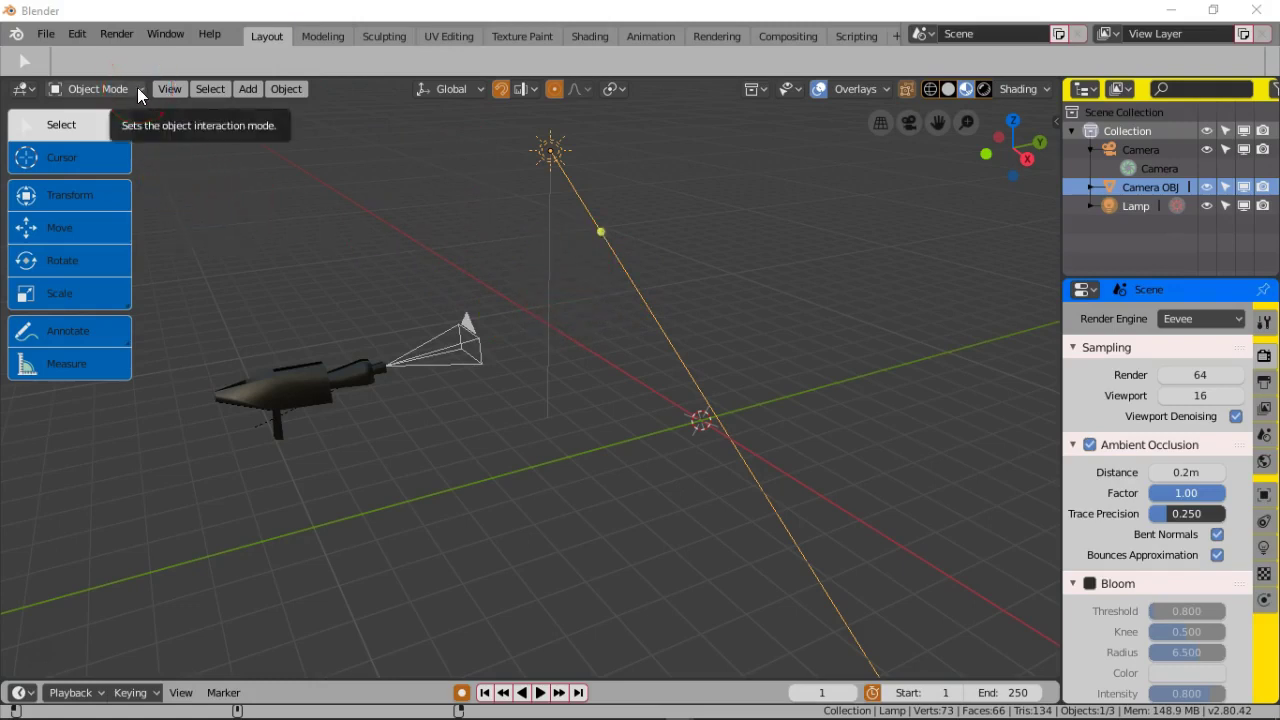
left_click(638, 345)
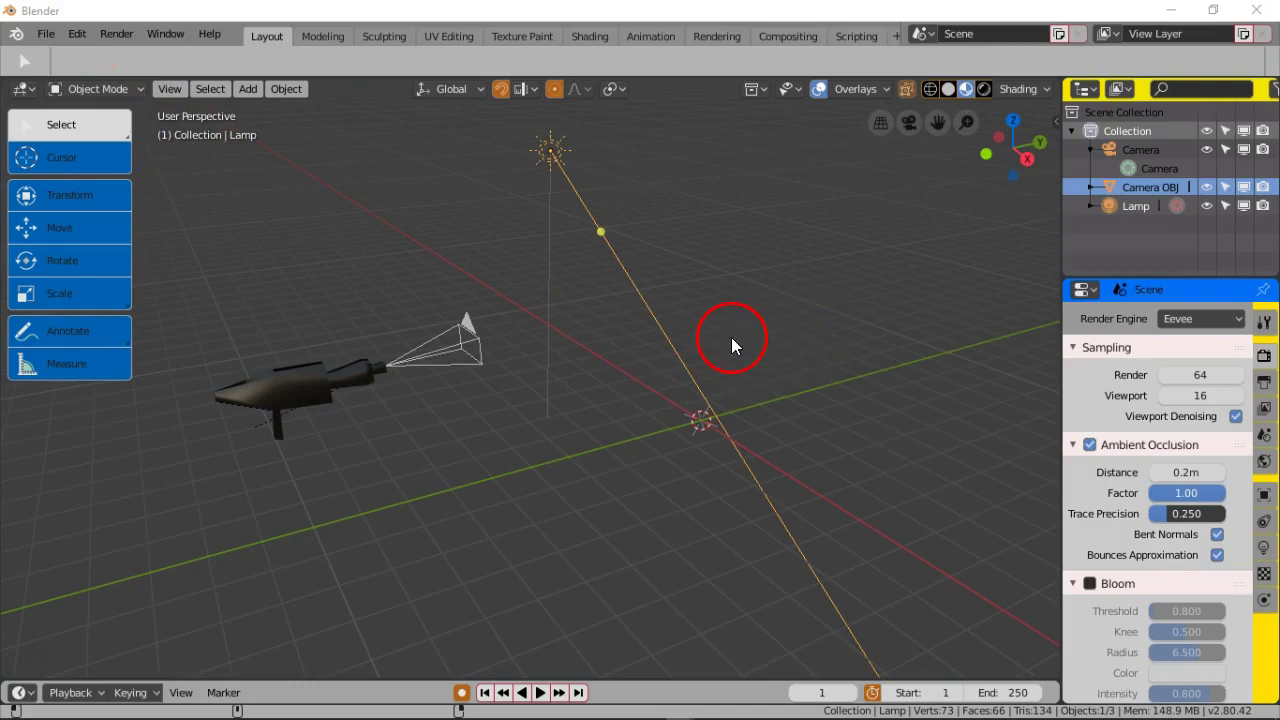
left_click(1056, 121)
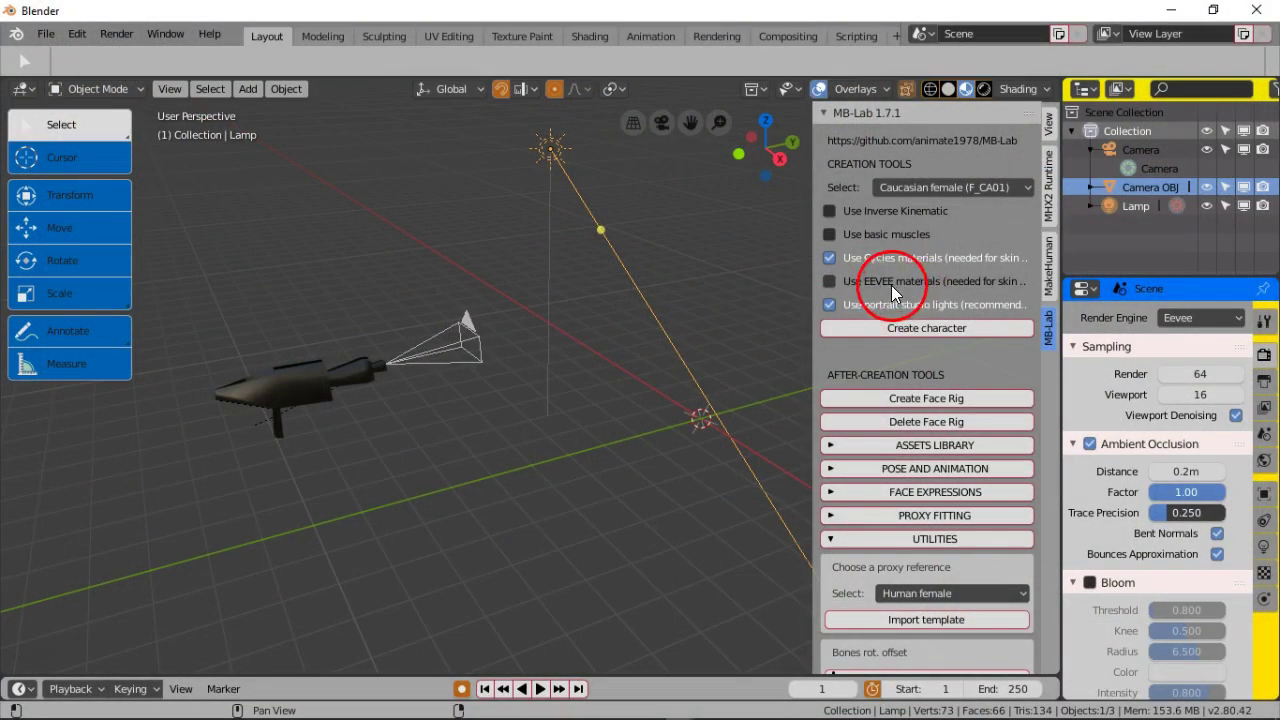
- Tick Use EEVEE materials and choose Afro male (M_AF01) as the base character
left_click(829, 281)
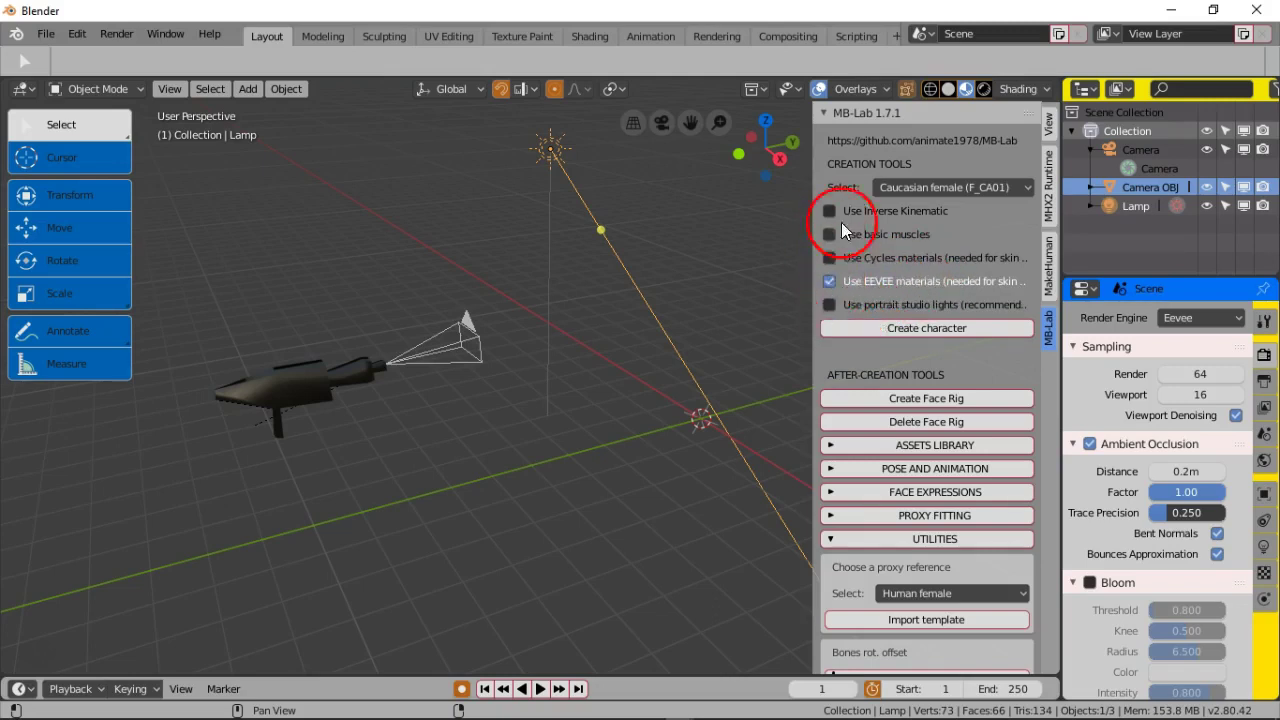
left_click(971, 187)
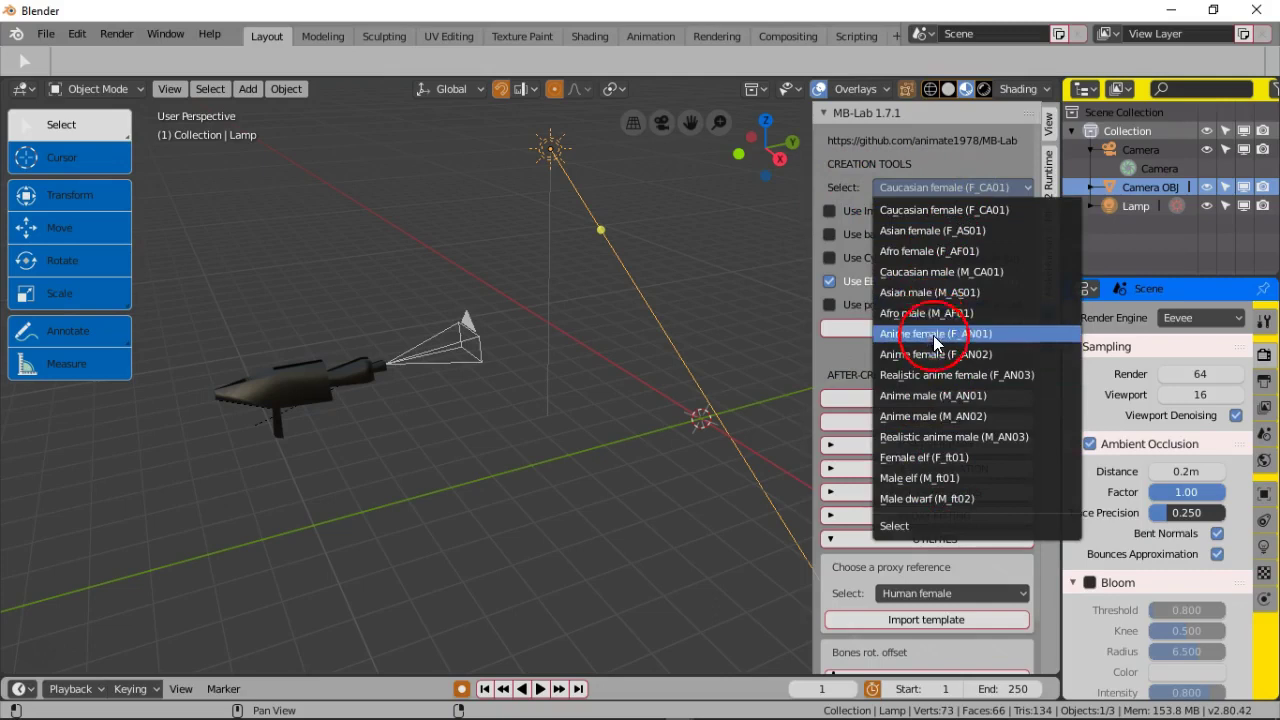
left_click(928, 313)
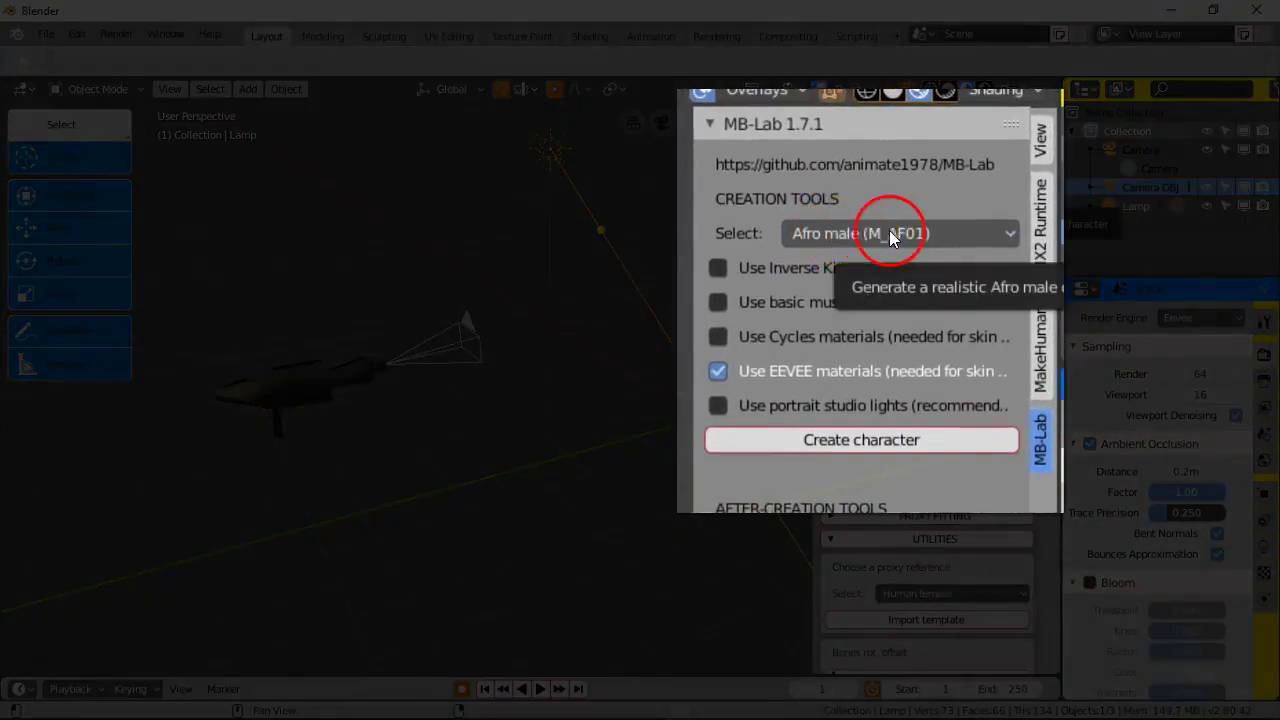
left_click(983, 231)
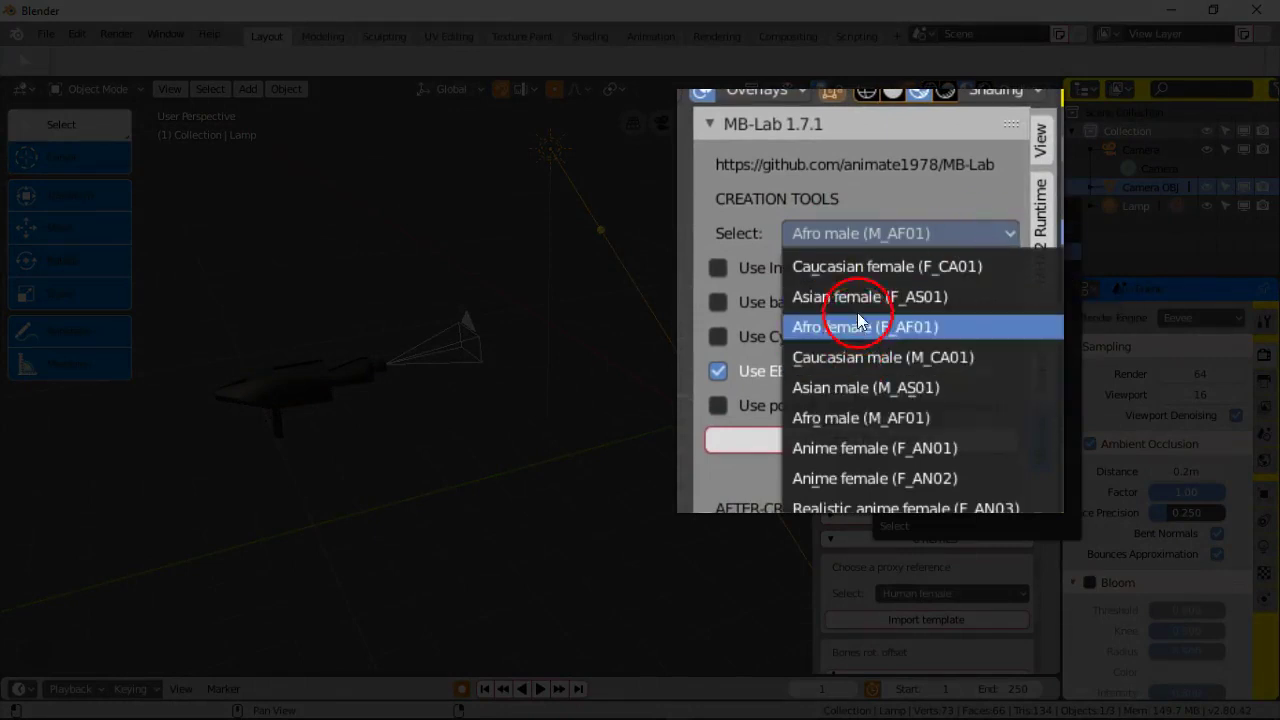
left_click(869, 237)
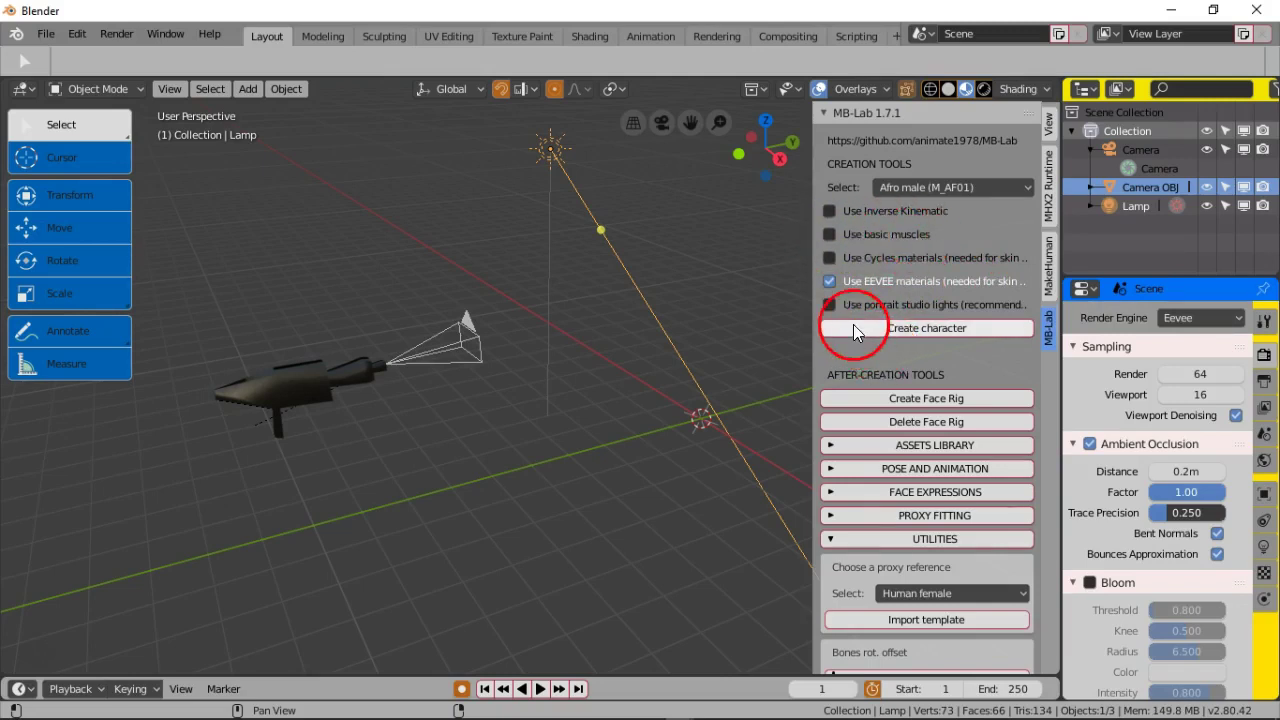
- Create the m_af01 Afro male character with its skeleton in the scene
left_click(946, 328)
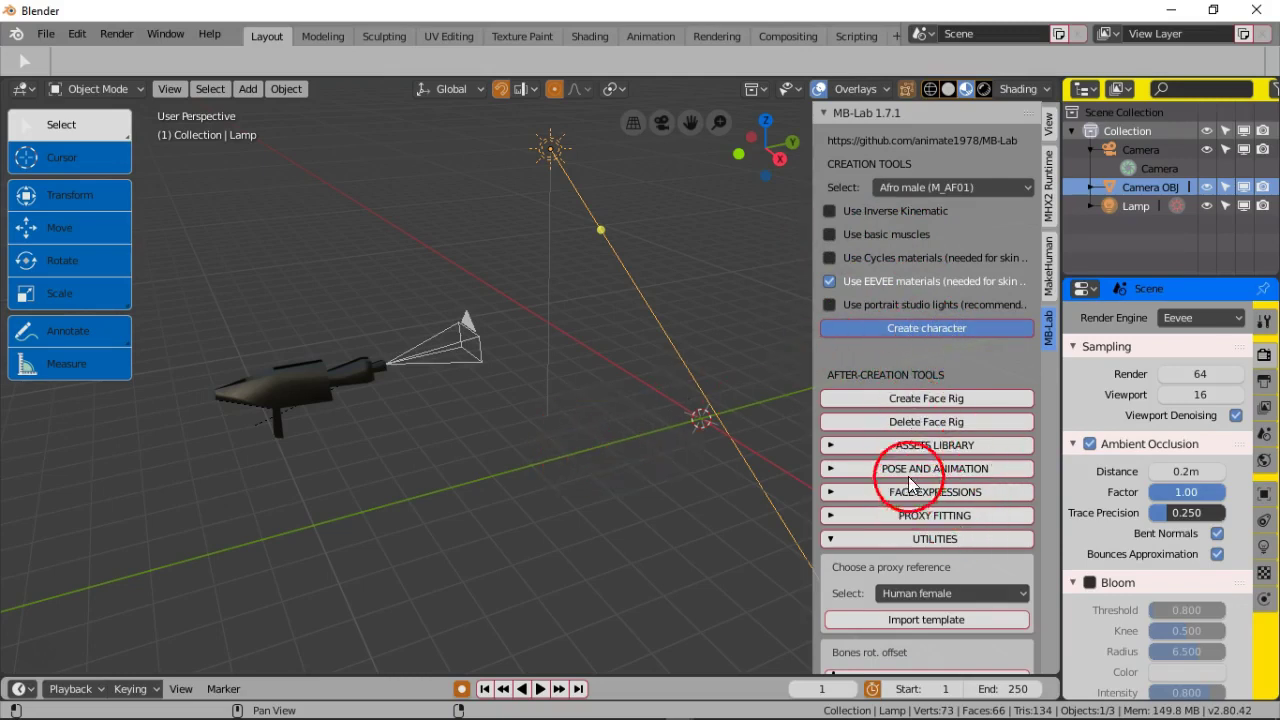
left_click(626, 404)
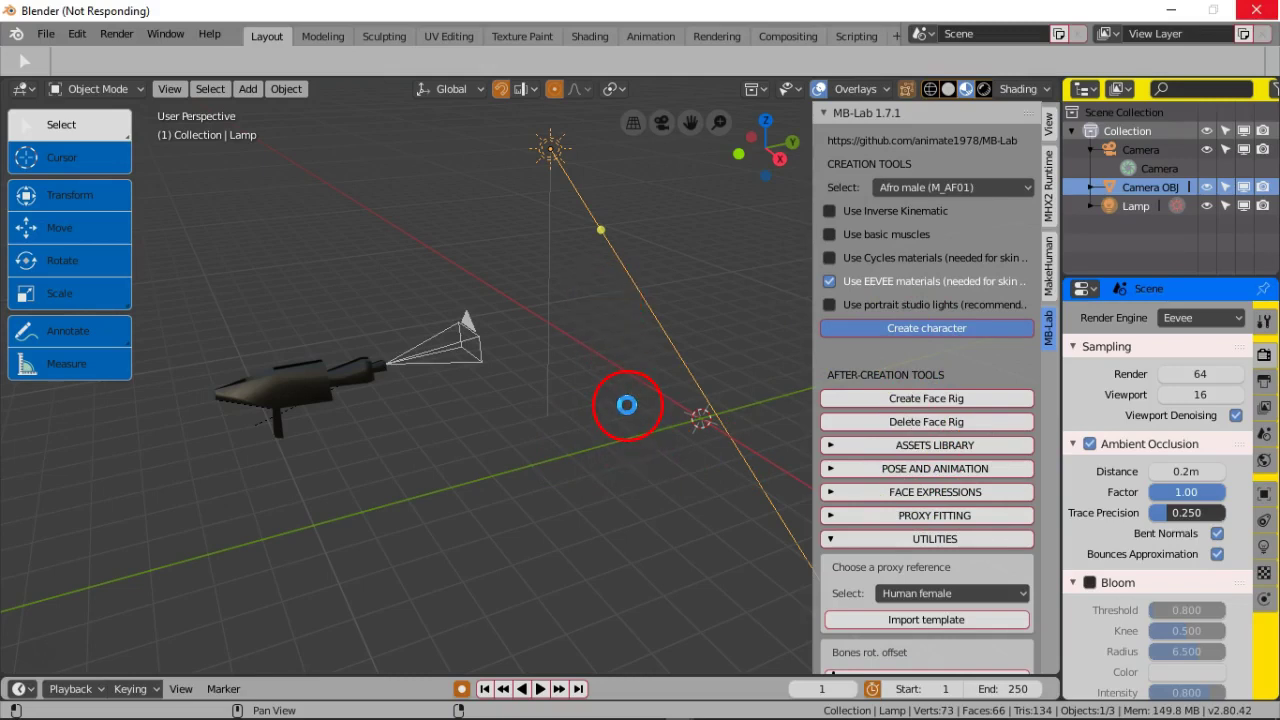
left_click(935, 446)
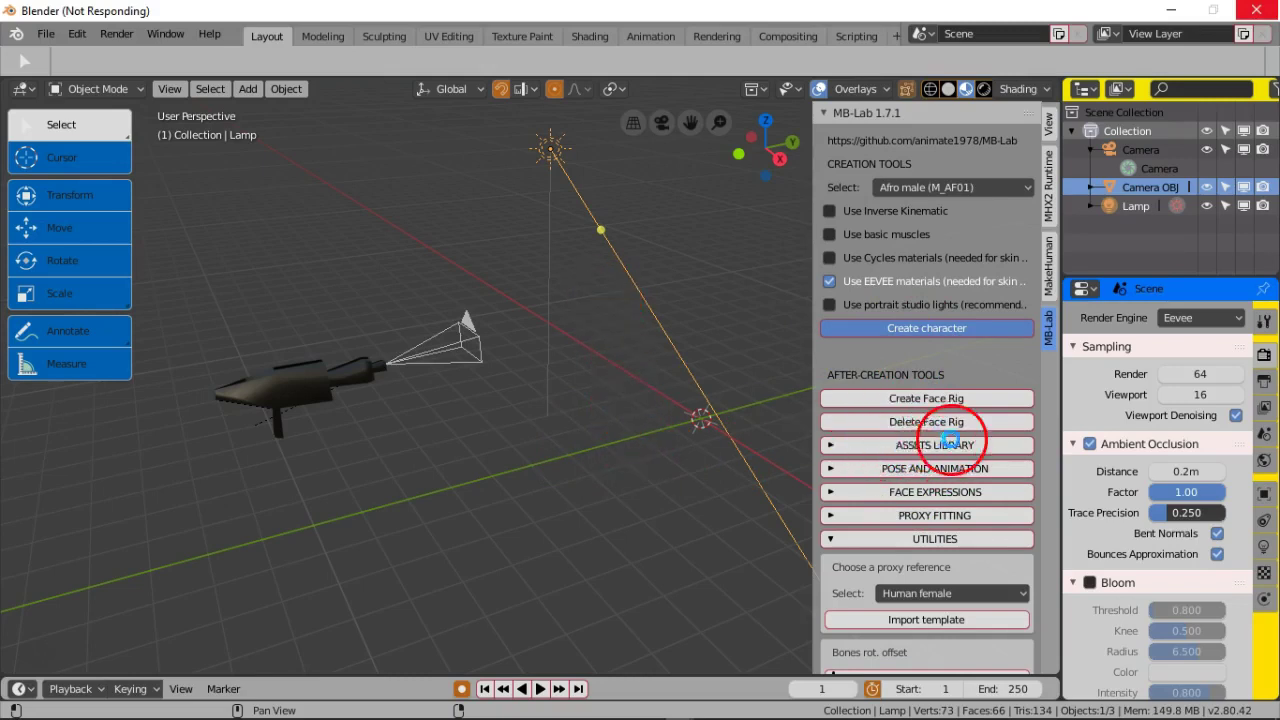
left_click(911, 492)
left_click(627, 464)
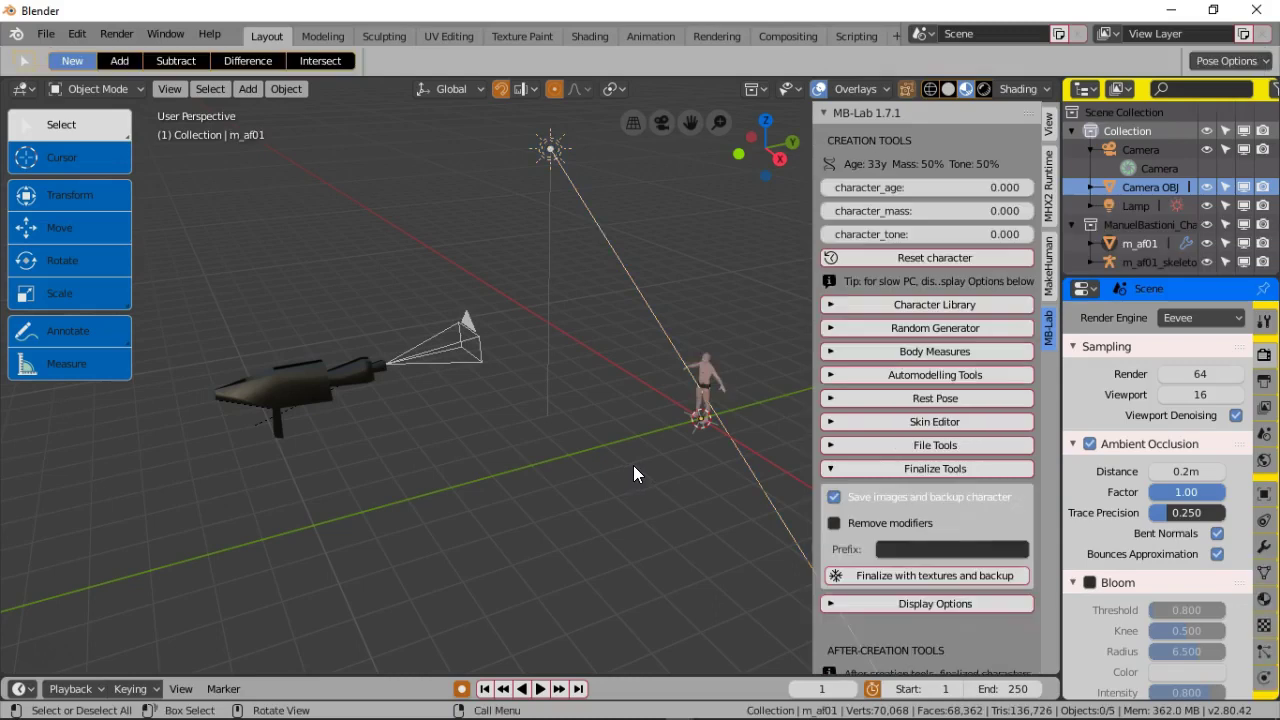
middle_click_drag(647, 458, 663, 414)
scroll(559, 404, "up", 5)
scroll(496, 396, "down", 2)
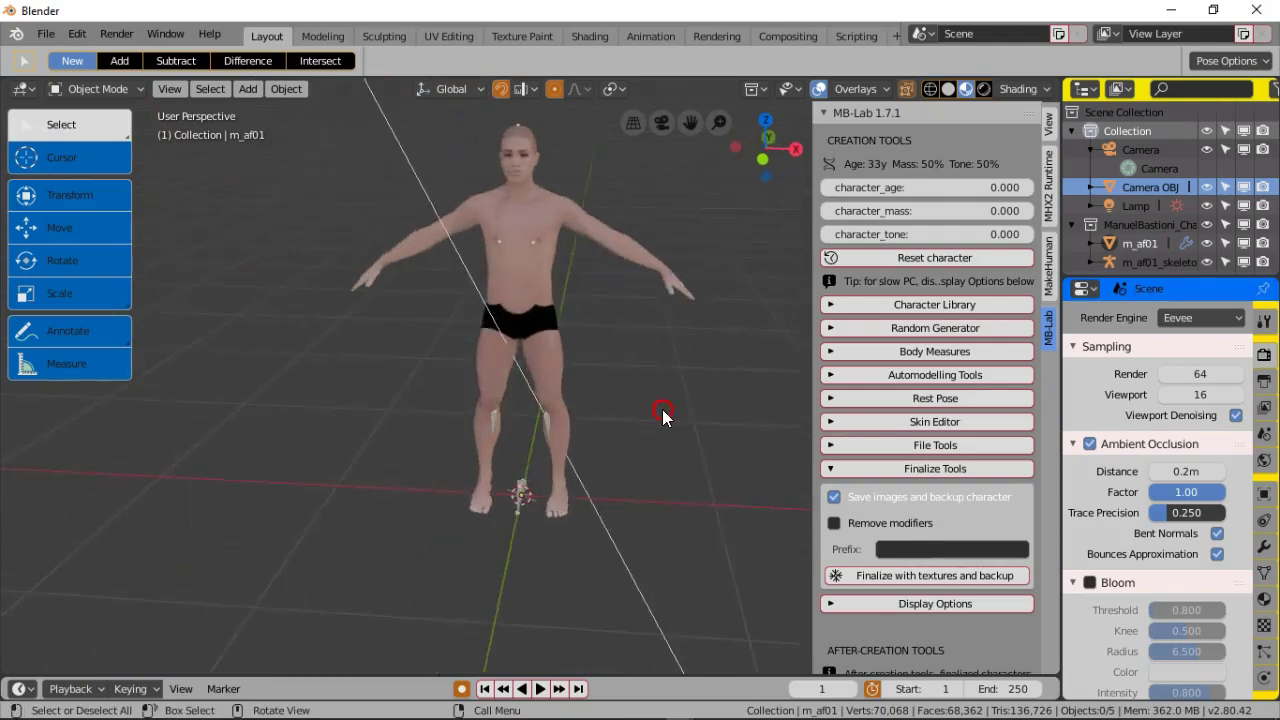
scroll(606, 394, "up", 3)
scroll(570, 325, "down", 1)
scroll(570, 325, "down", 1)
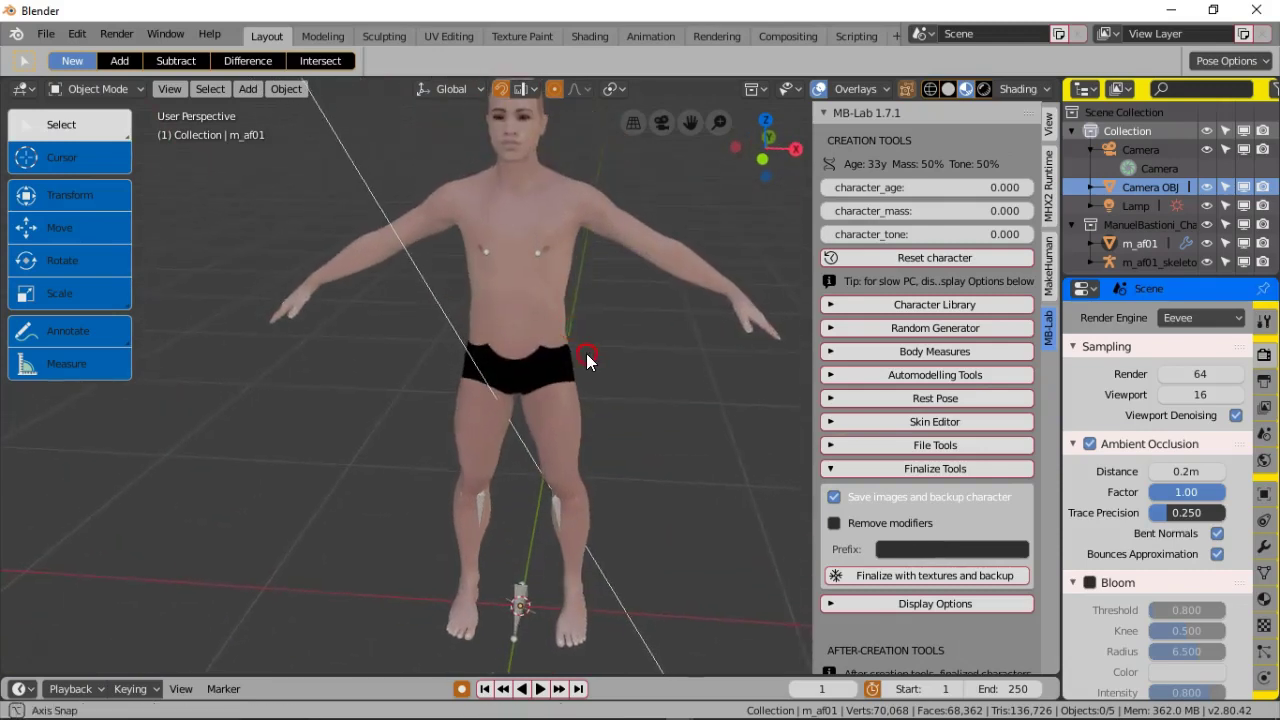
scroll(582, 347, "down", 2)
middle_click_drag(575, 357, 549, 363)
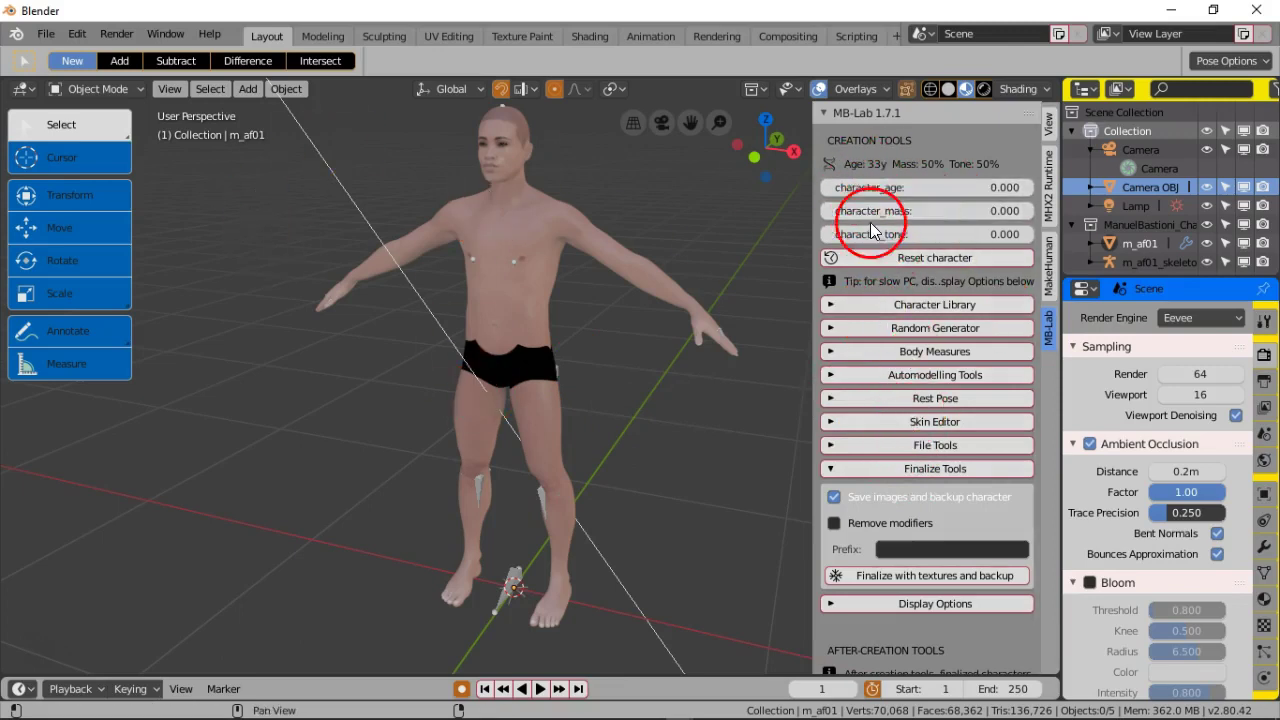
left_click(918, 305)
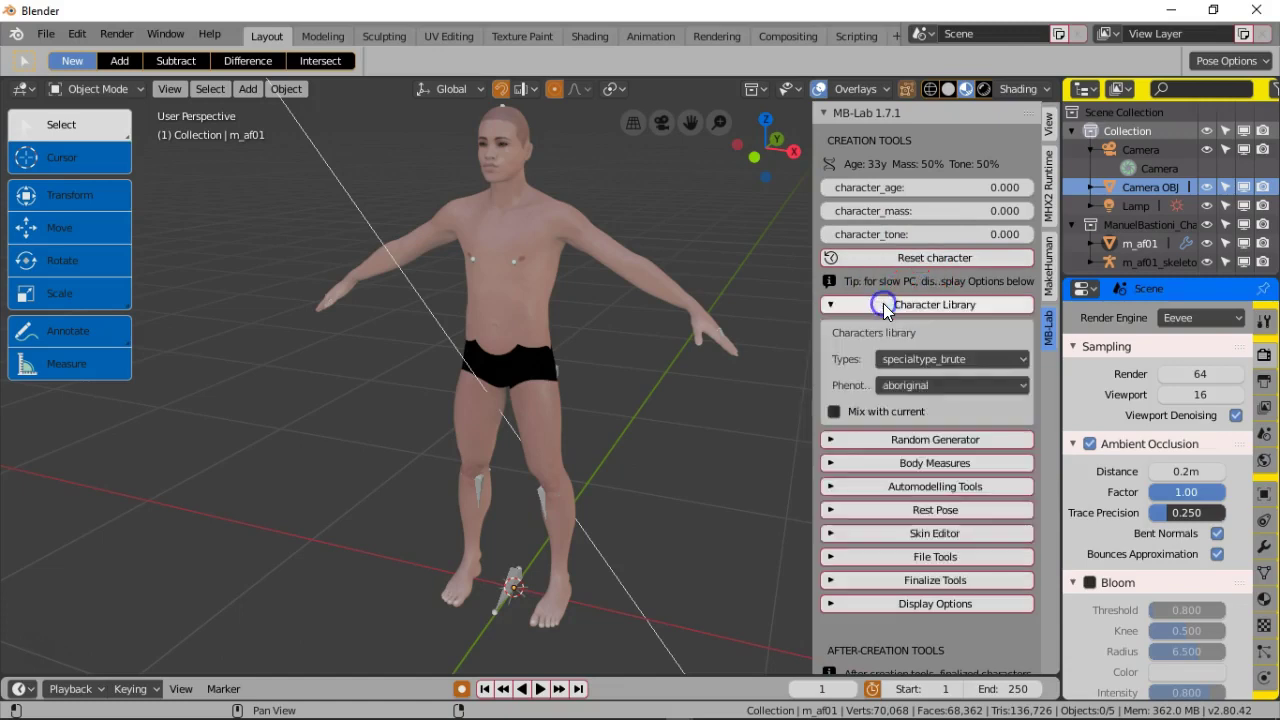
left_click(917, 366)
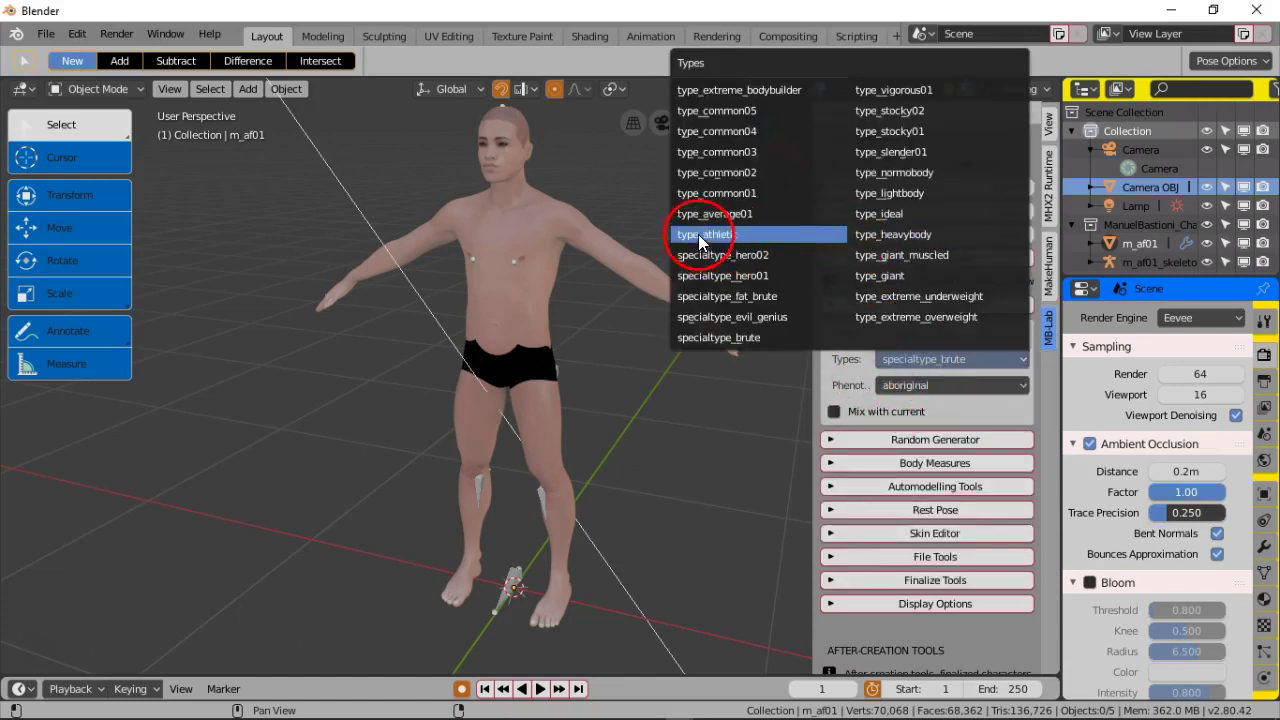
left_click(718, 337)
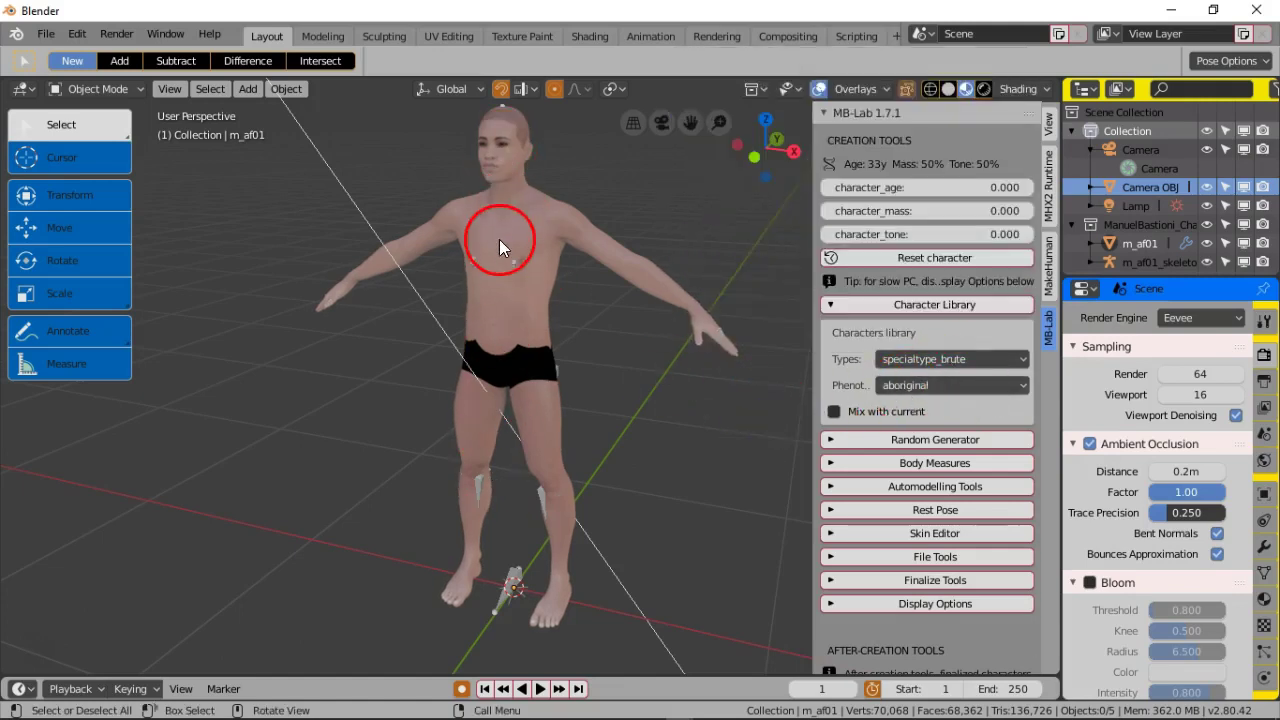
left_click(935, 581)
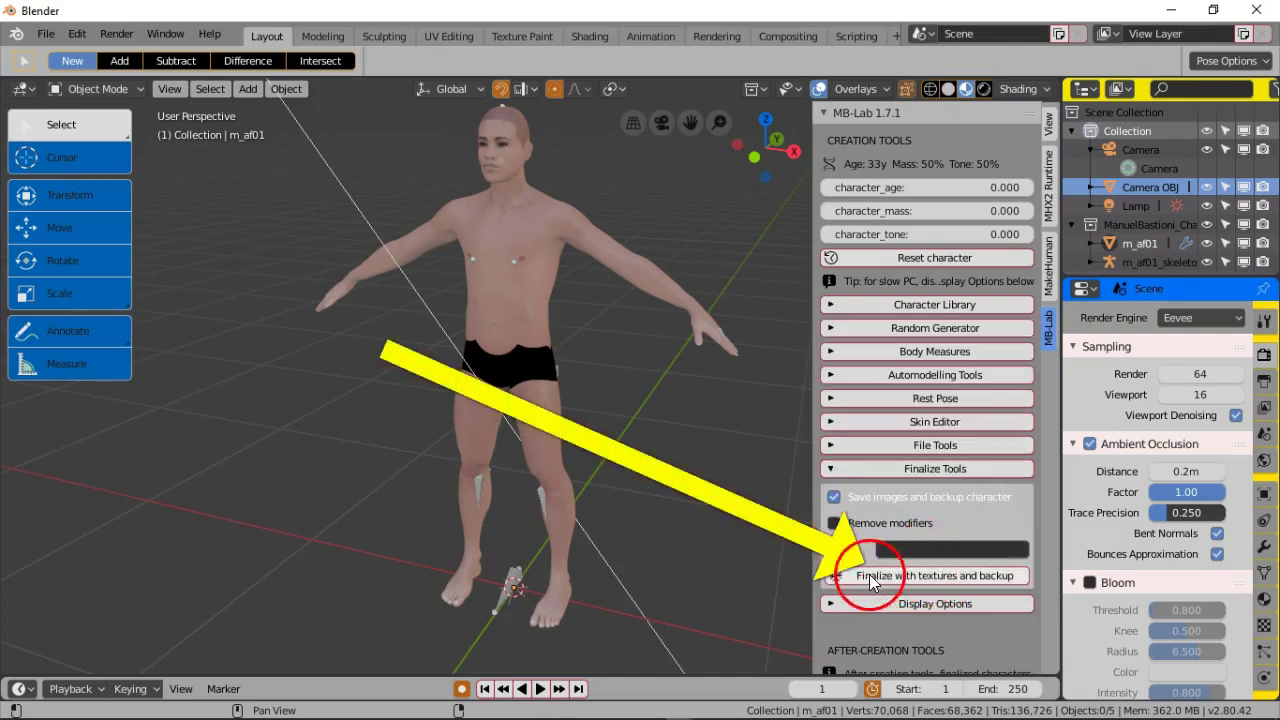
- Start Finalize with textures and backup, browsing to 3D Objects > manuelbastionilab_161 > CoolDude
left_click(929, 576)
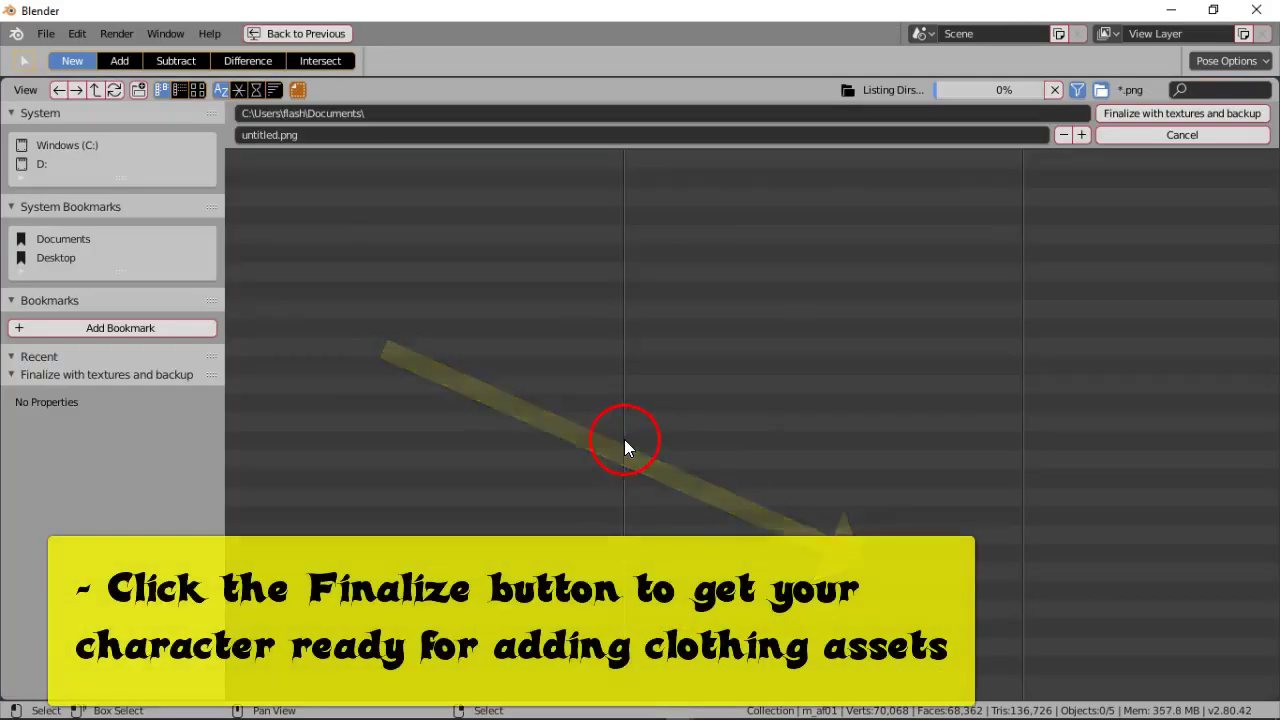
left_click(272, 159)
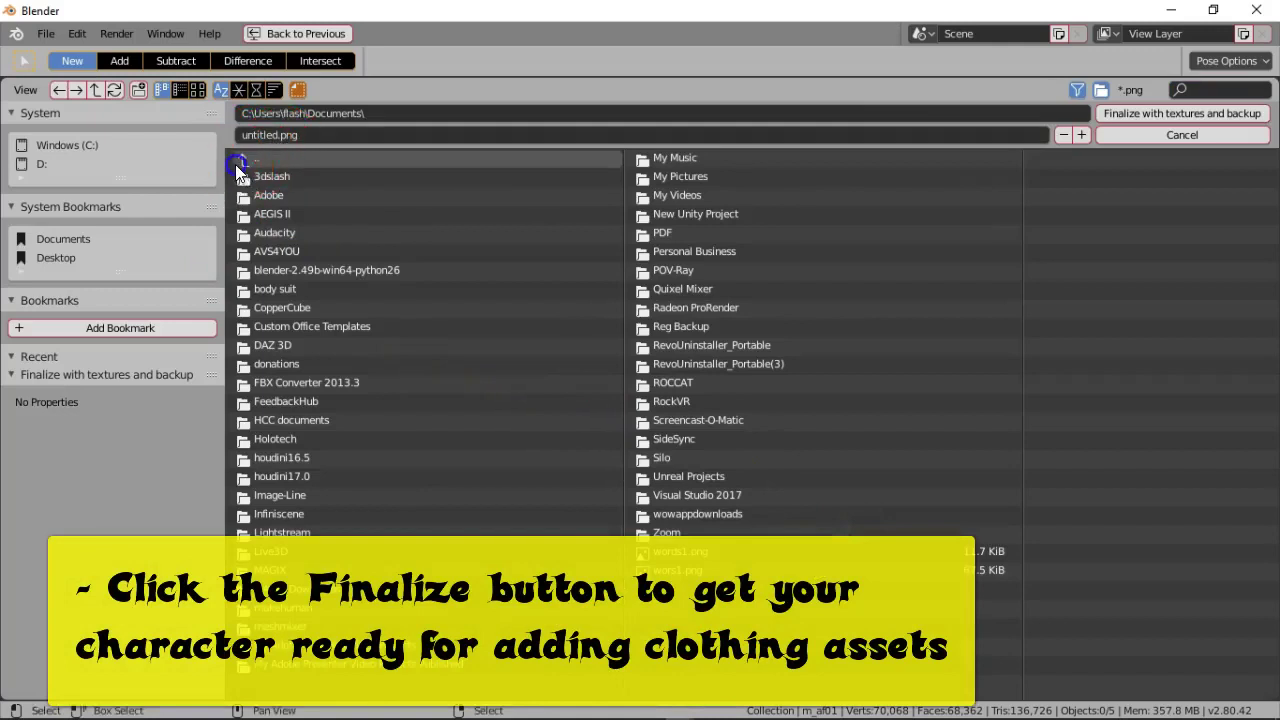
left_click(273, 195)
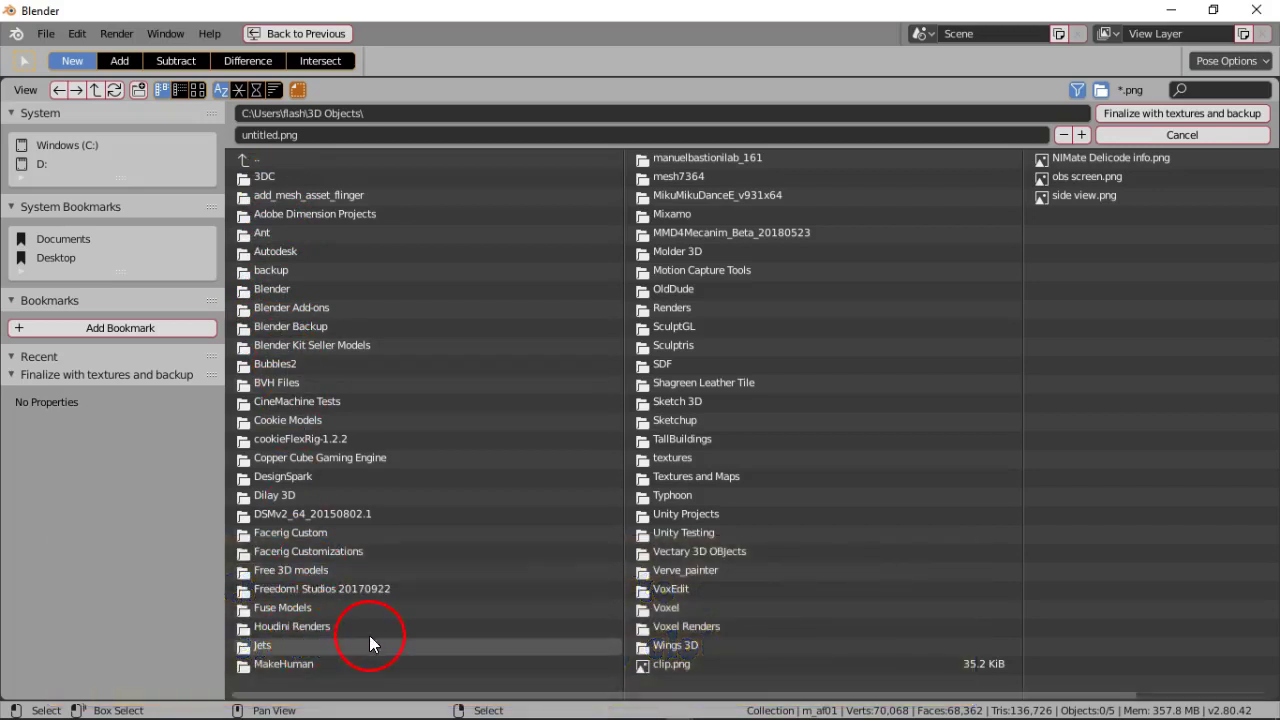
left_click(761, 158)
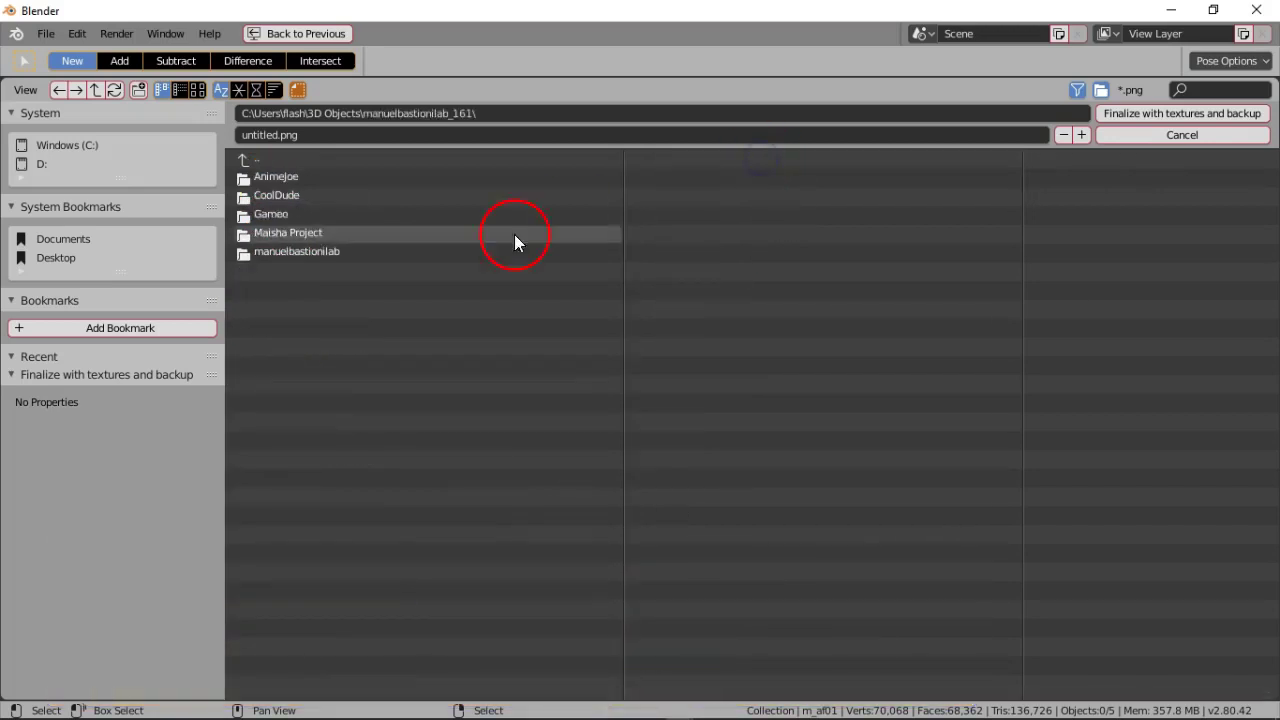
left_click(290, 197)
- Name the file cooldude1.png and confirm to finalize the character
left_click(275, 134)
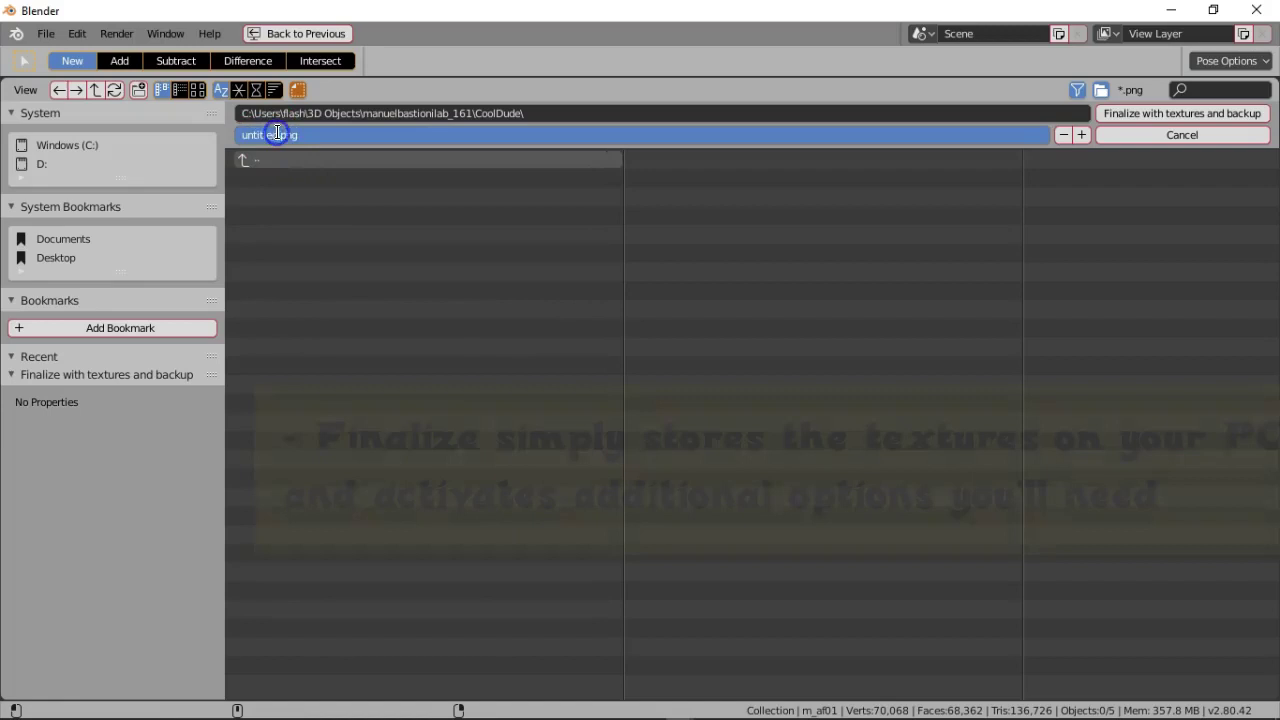
left_click_drag(277, 134, 218, 141)
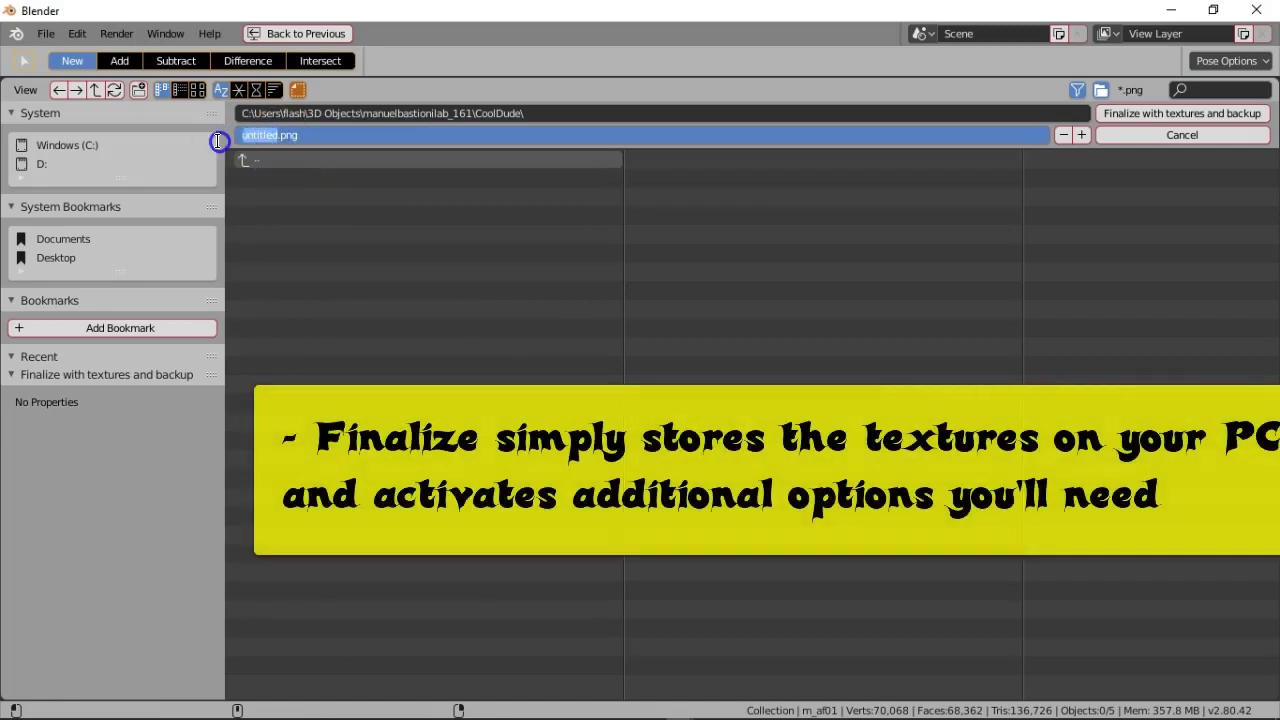
type("cooldude1")
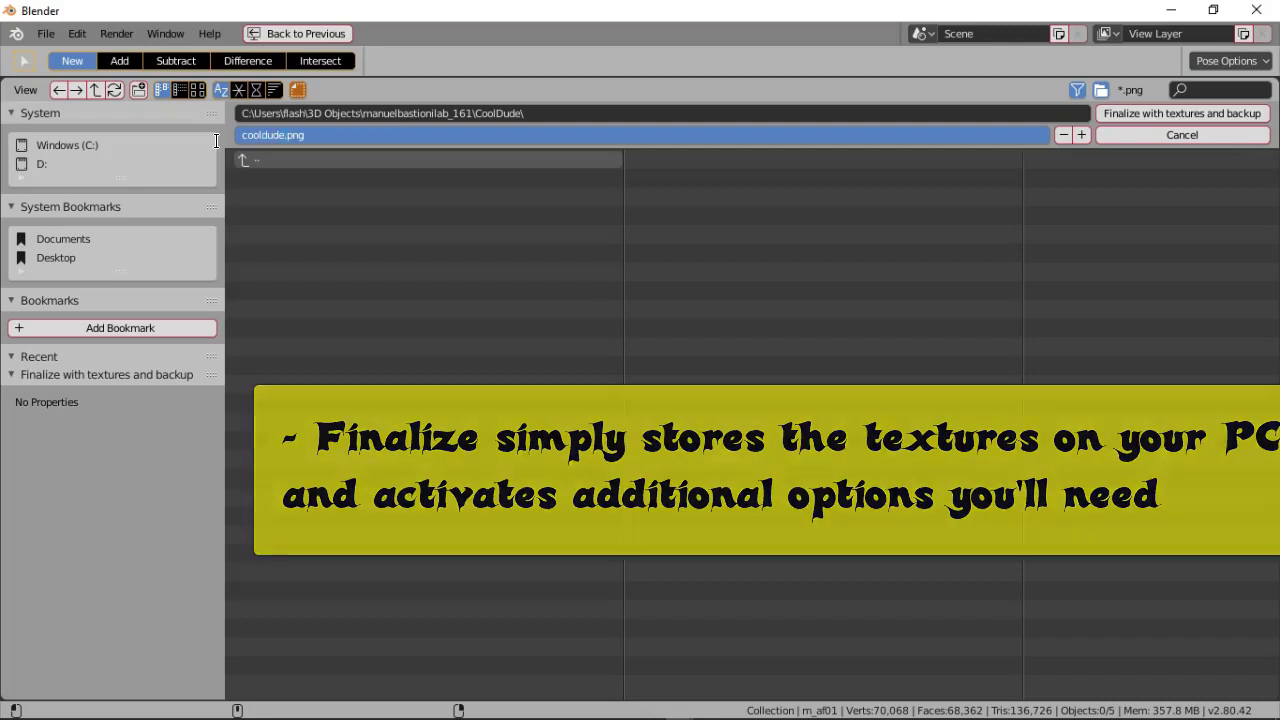
key("Return")
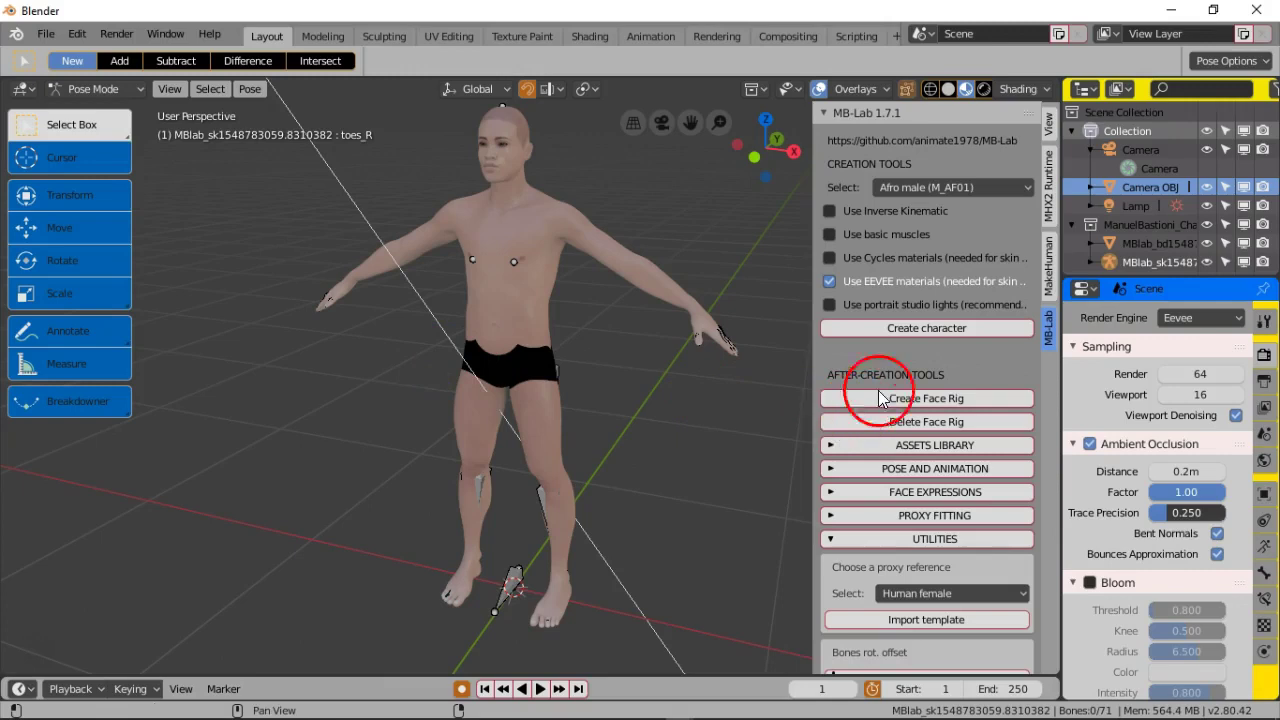
- Expand the ASSETS LIBRARY subpanel, showing anime_female_hair01 as the selectable asset
left_click(917, 398)
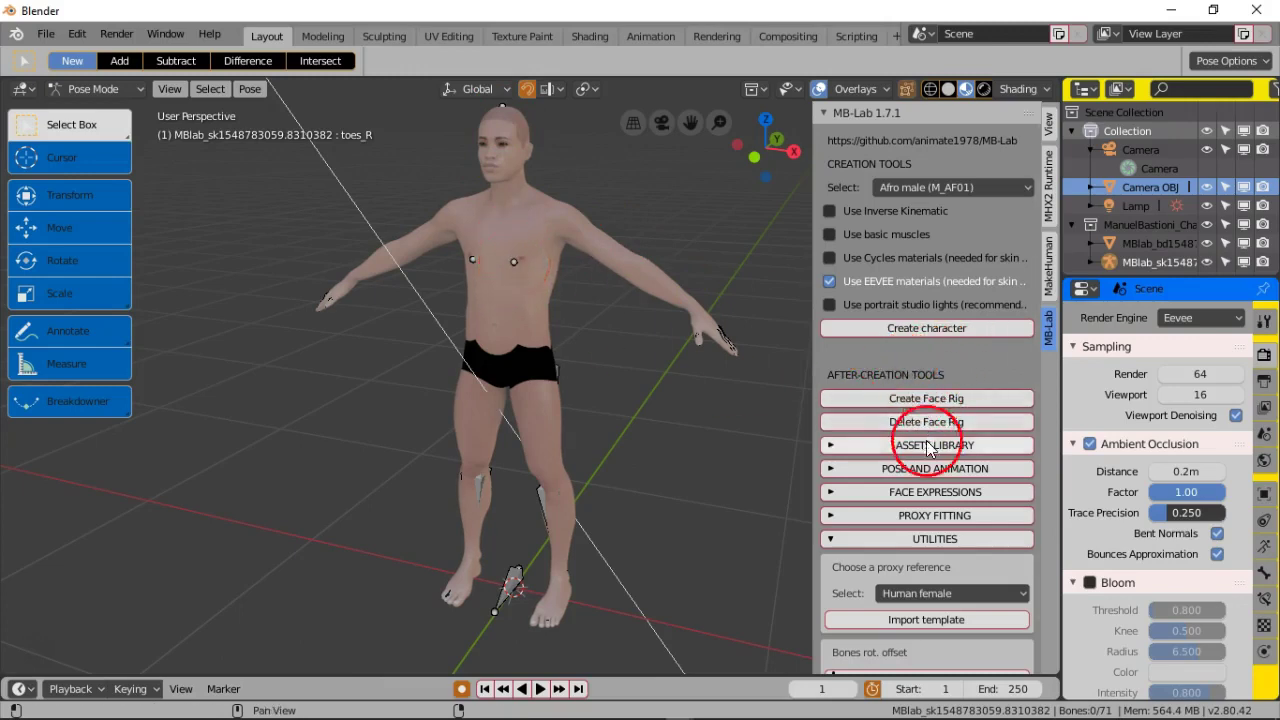
left_click(840, 445)
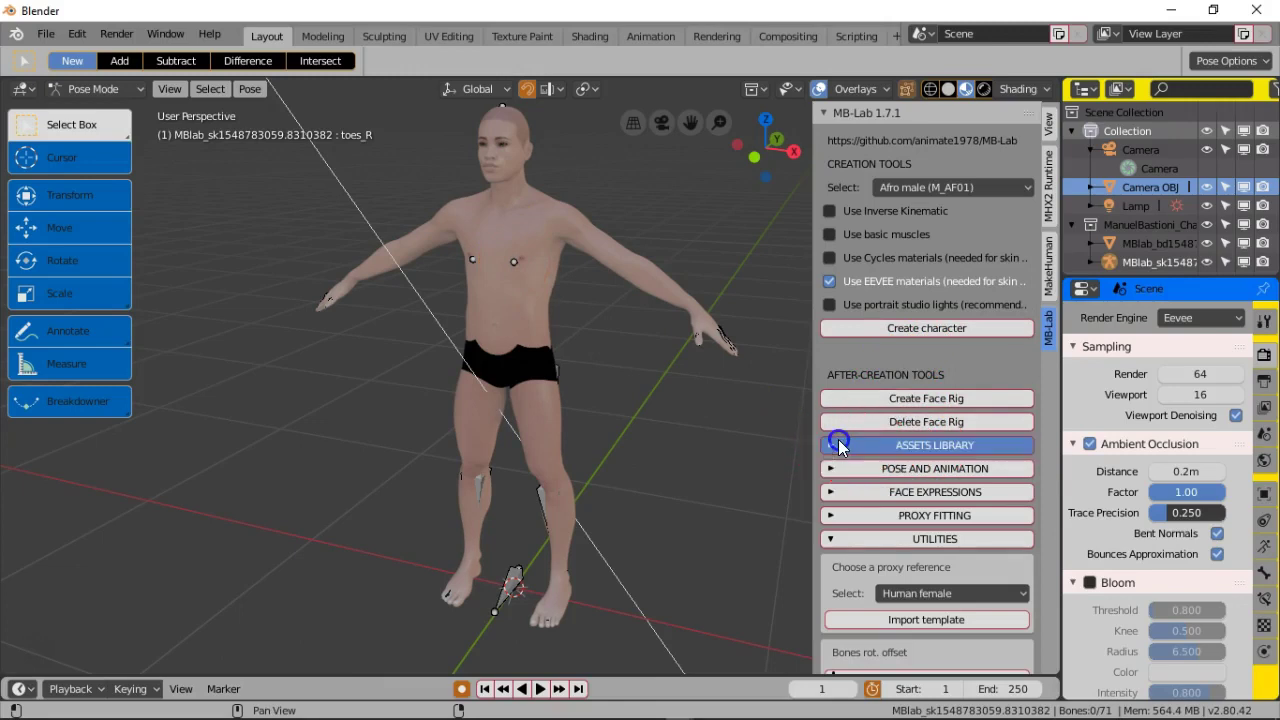
left_click(950, 490)
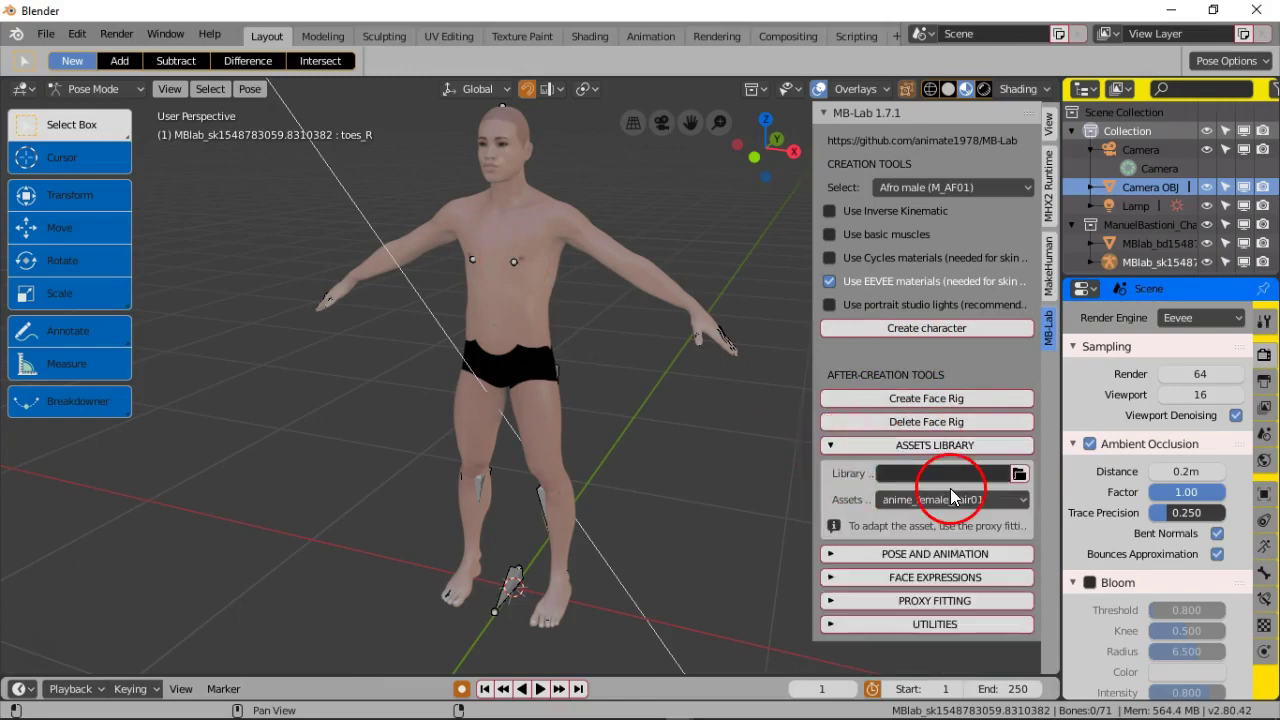
left_click(830, 447)
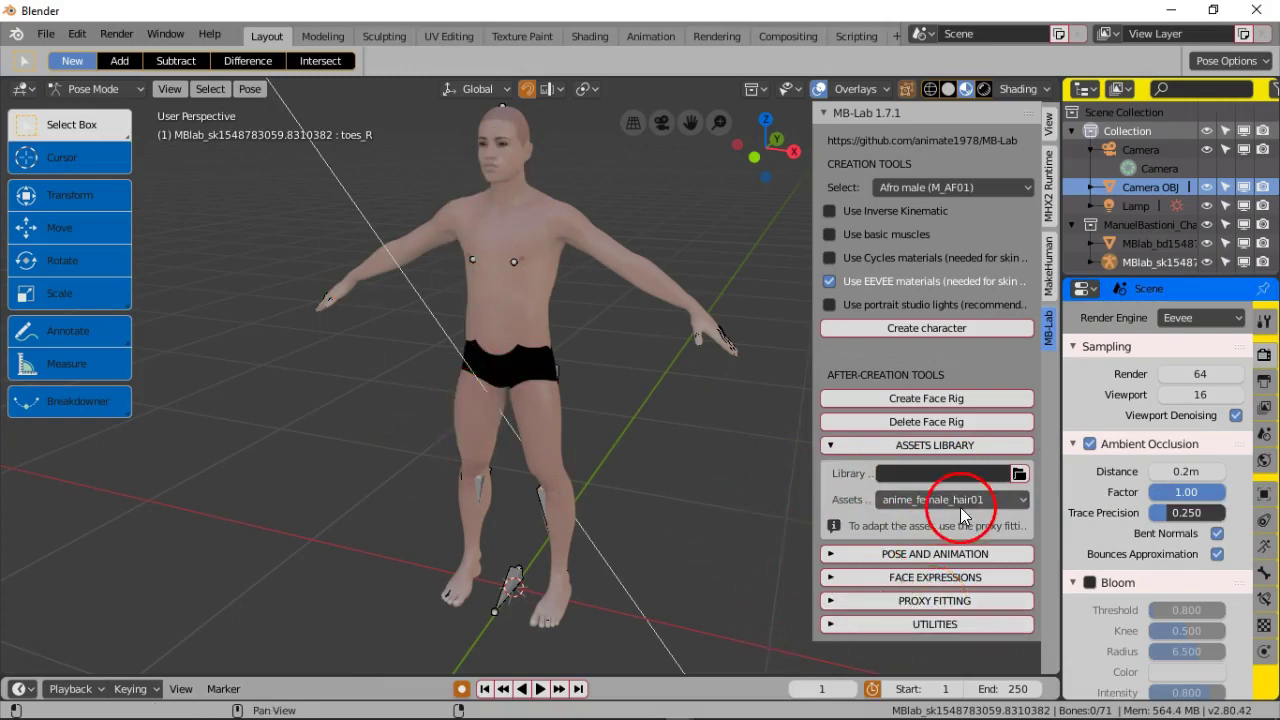
left_click(42, 33)
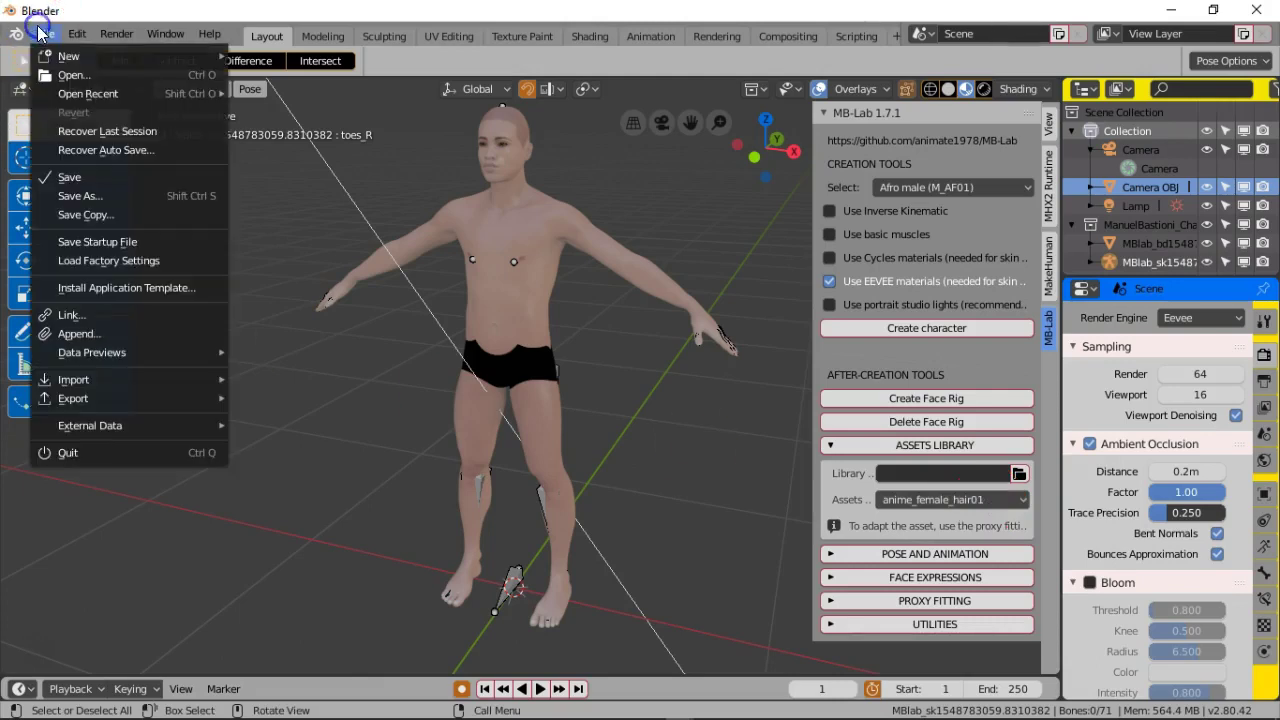
mouse_move(115, 384)
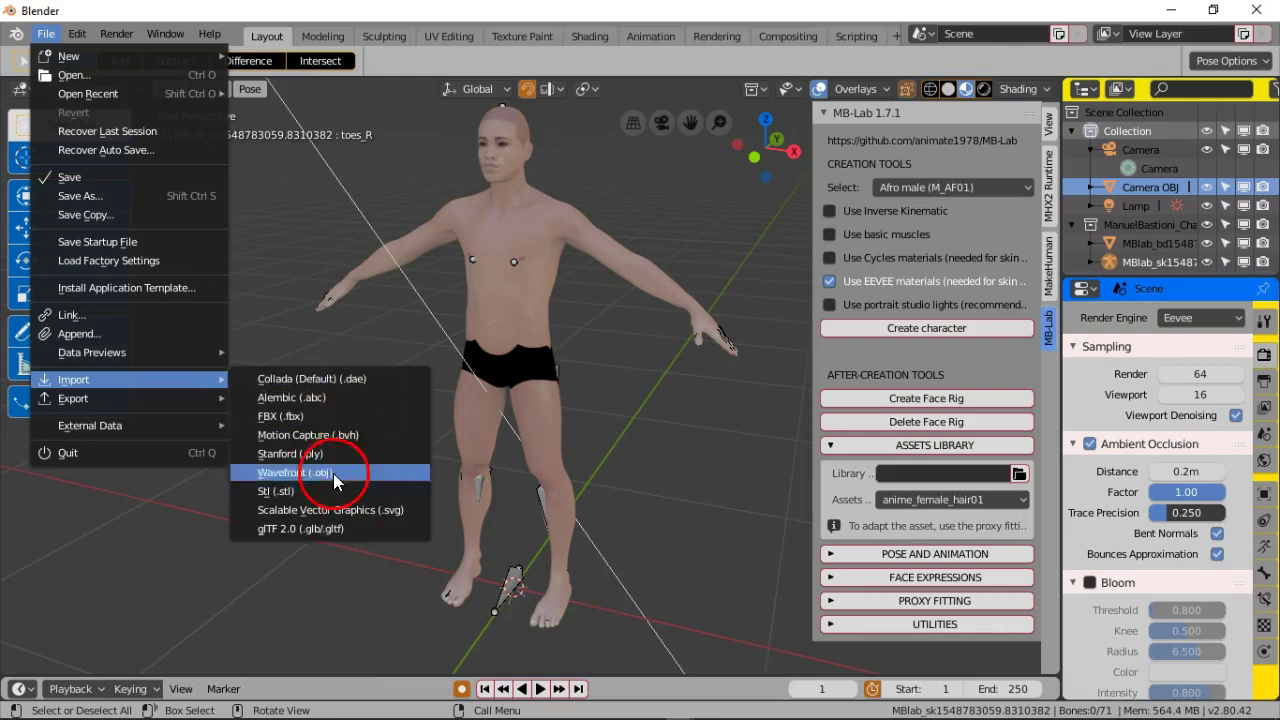
key("Escape")
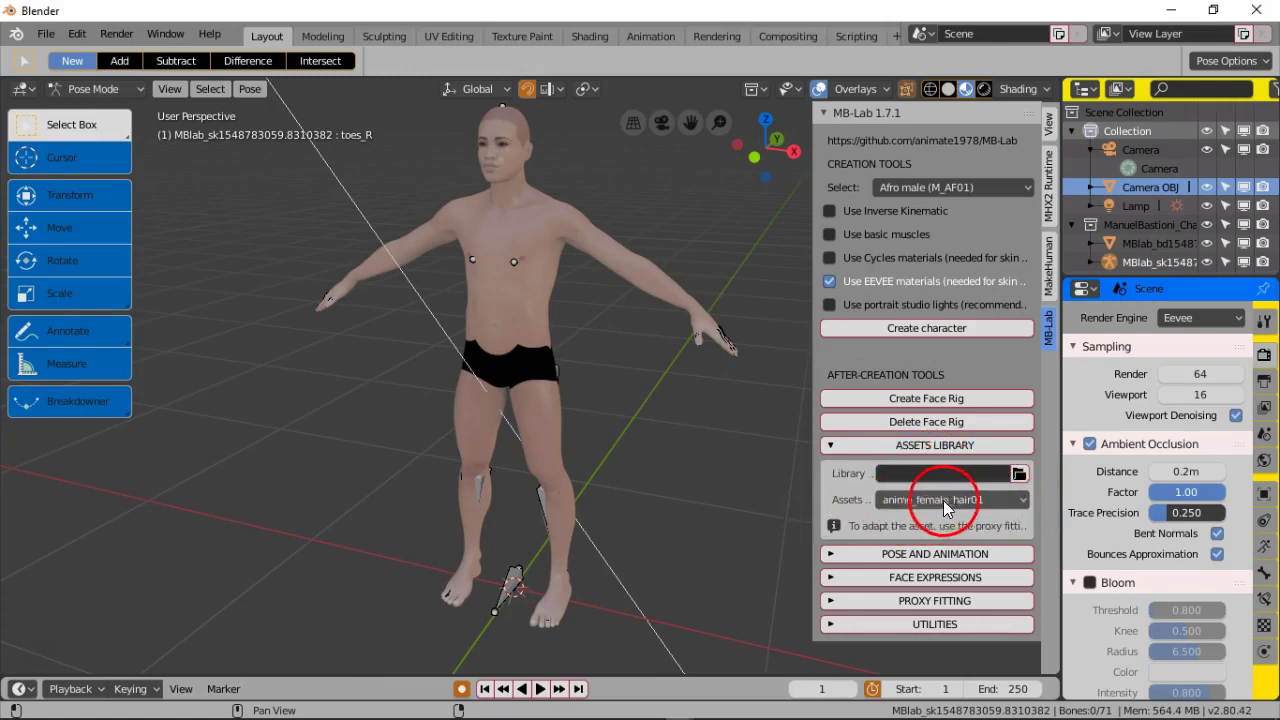
- Load human_male_tactical_top from the Assets list and view the camo shirt from the side
left_click(1003, 496)
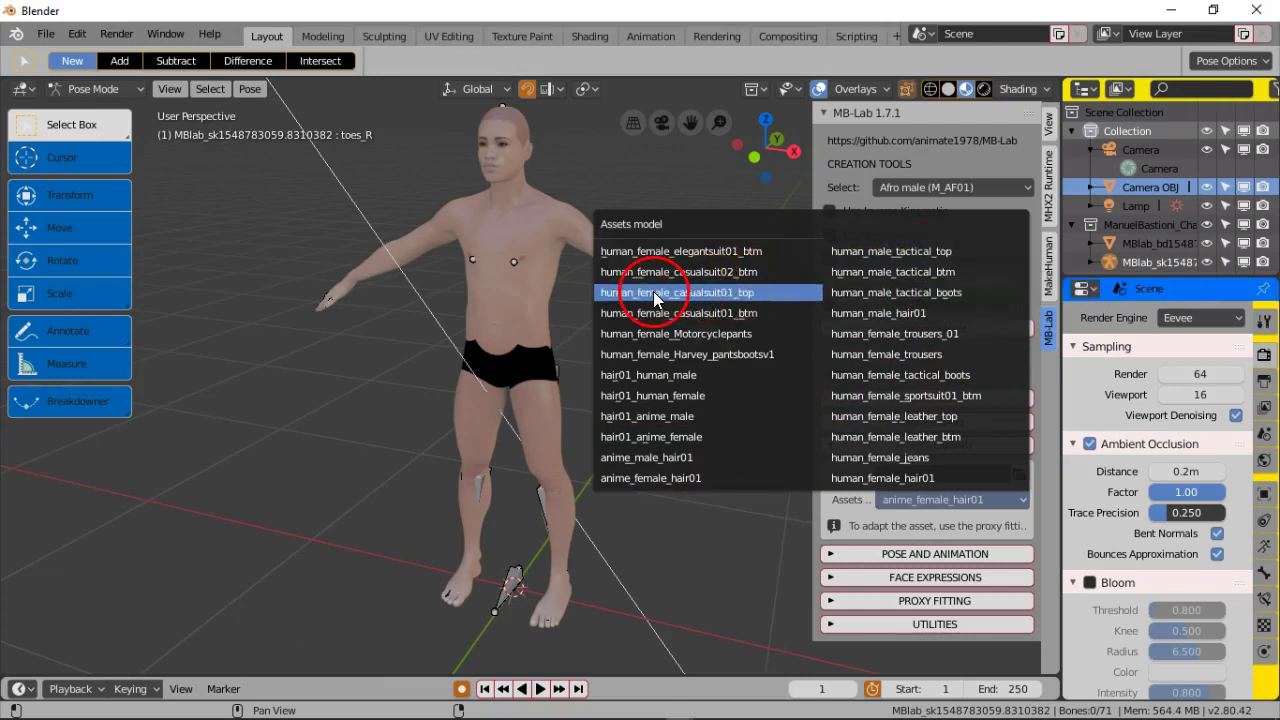
left_click(679, 282)
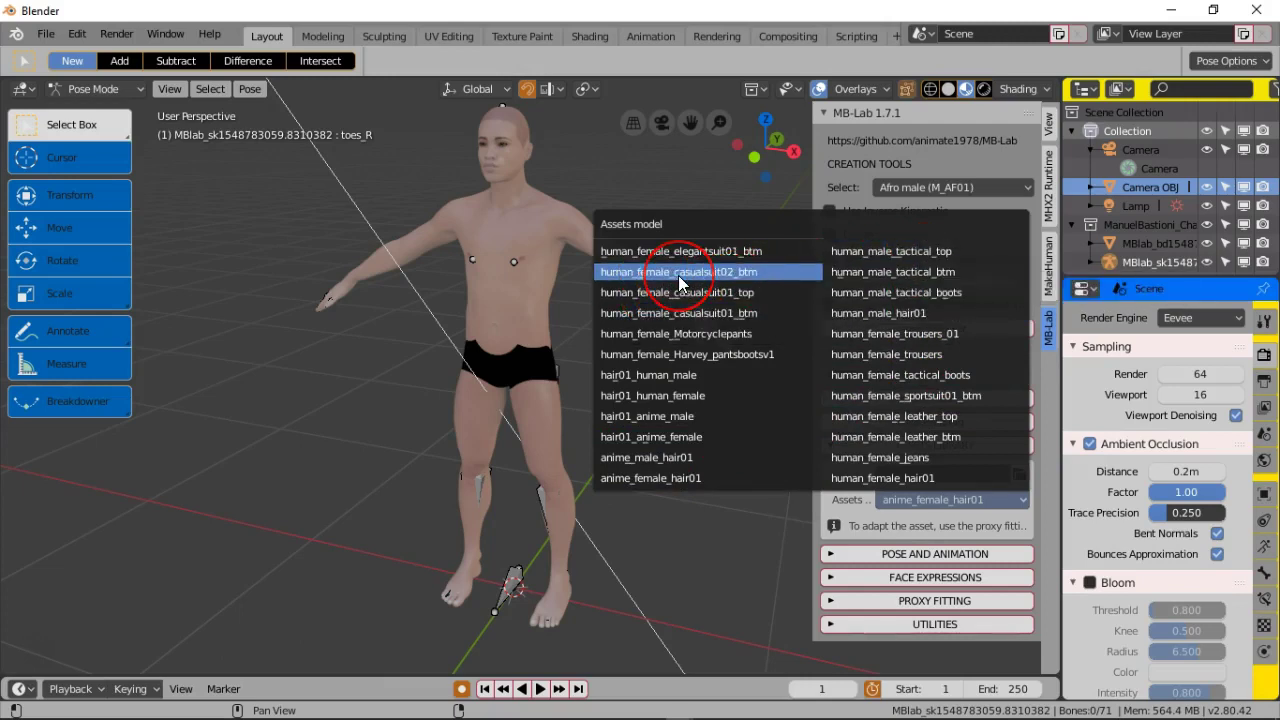
left_click_drag(678, 275, 666, 434)
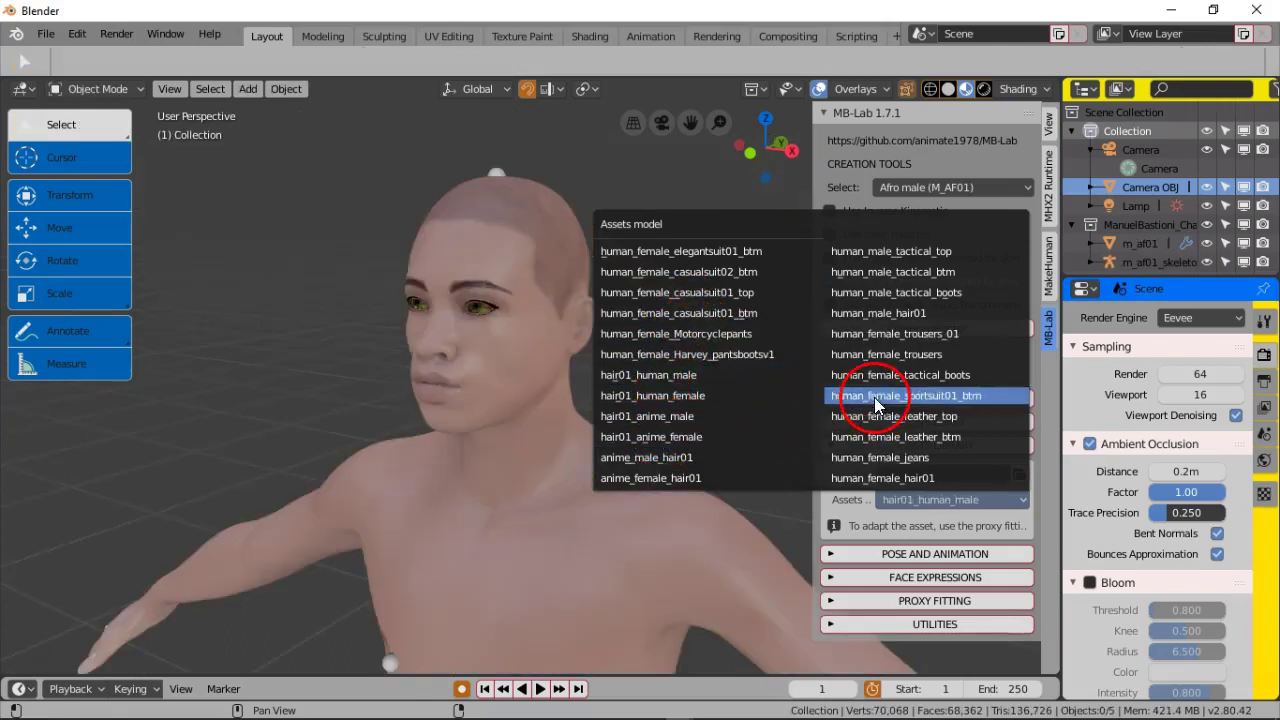
left_click_drag(873, 376, 878, 300)
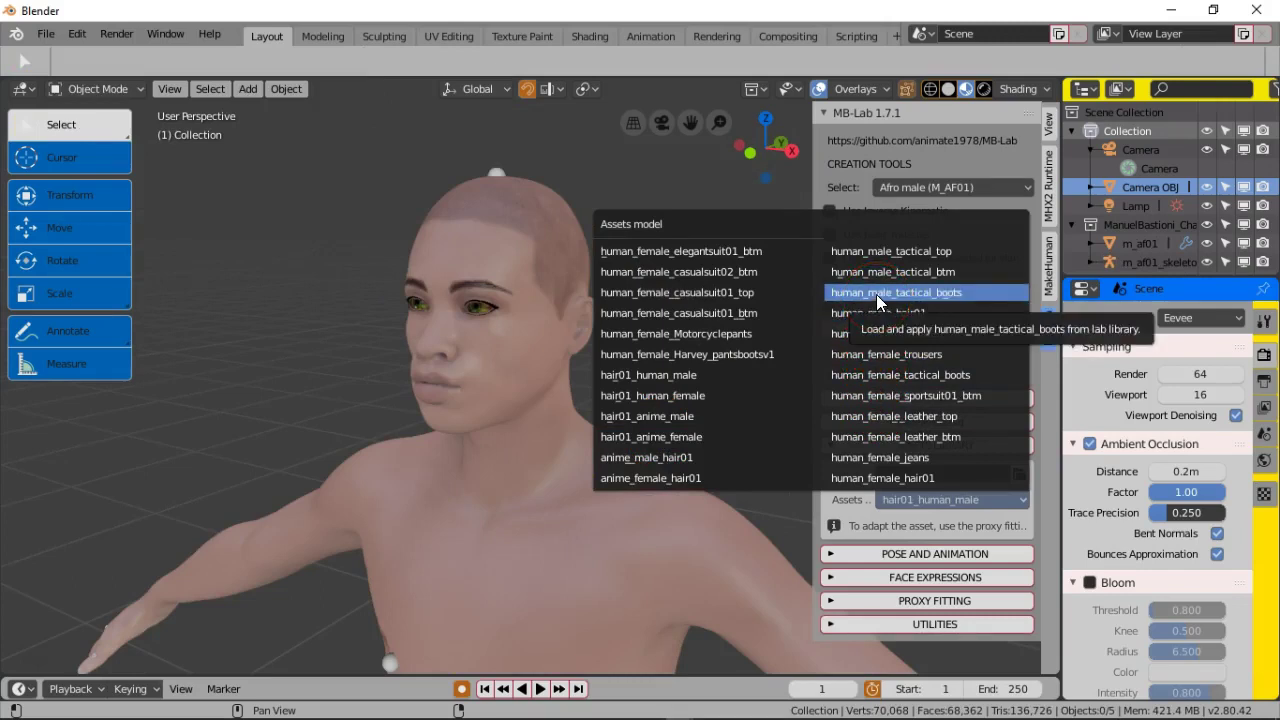
mouse_move(878, 300)
left_mouse_down()
mouse_move(874, 250)
mouse_move(880, 276)
mouse_move(866, 272)
mouse_move(880, 297)
left_mouse_up()
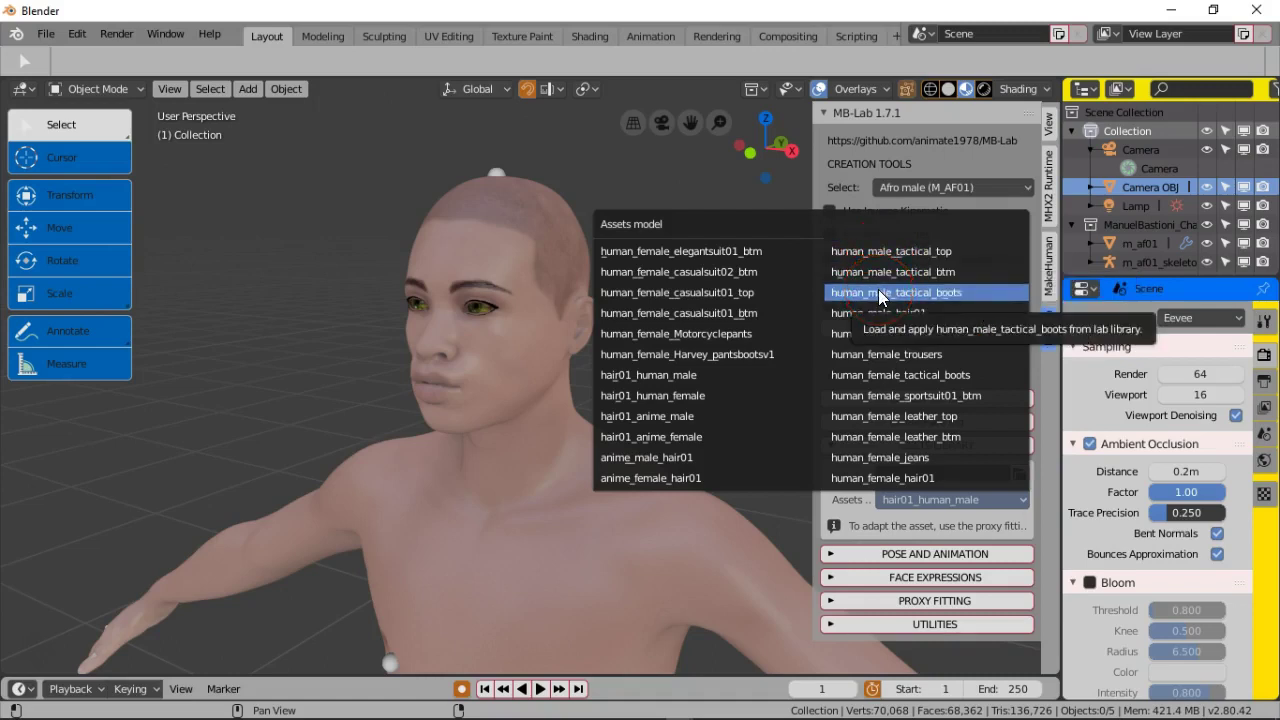
left_click(879, 255)
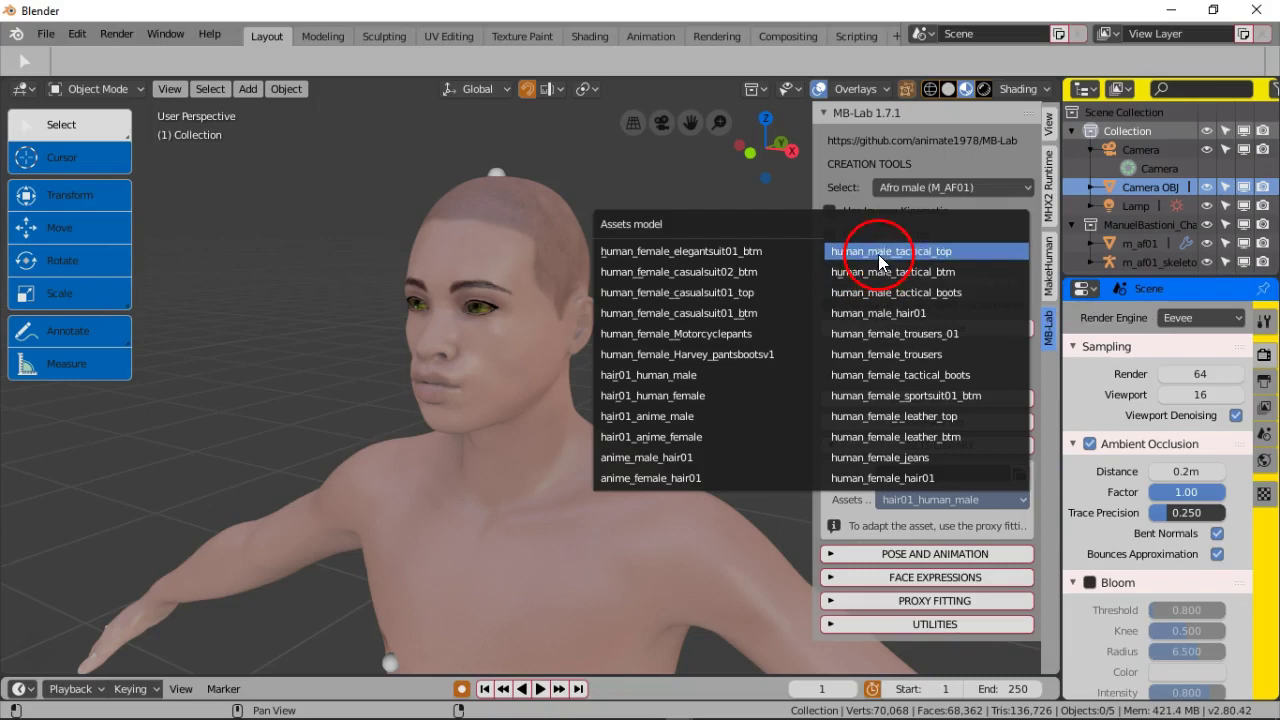
scroll(559, 428, "down", 5)
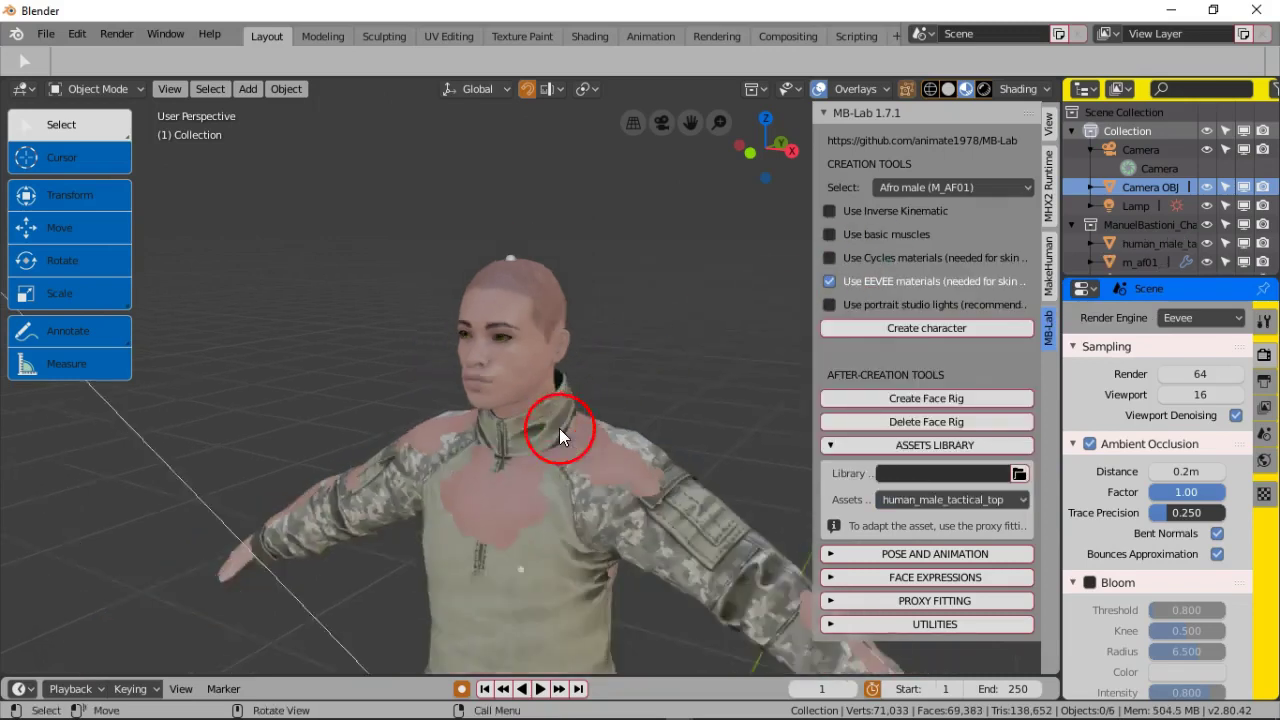
scroll(560, 470, "down", 4)
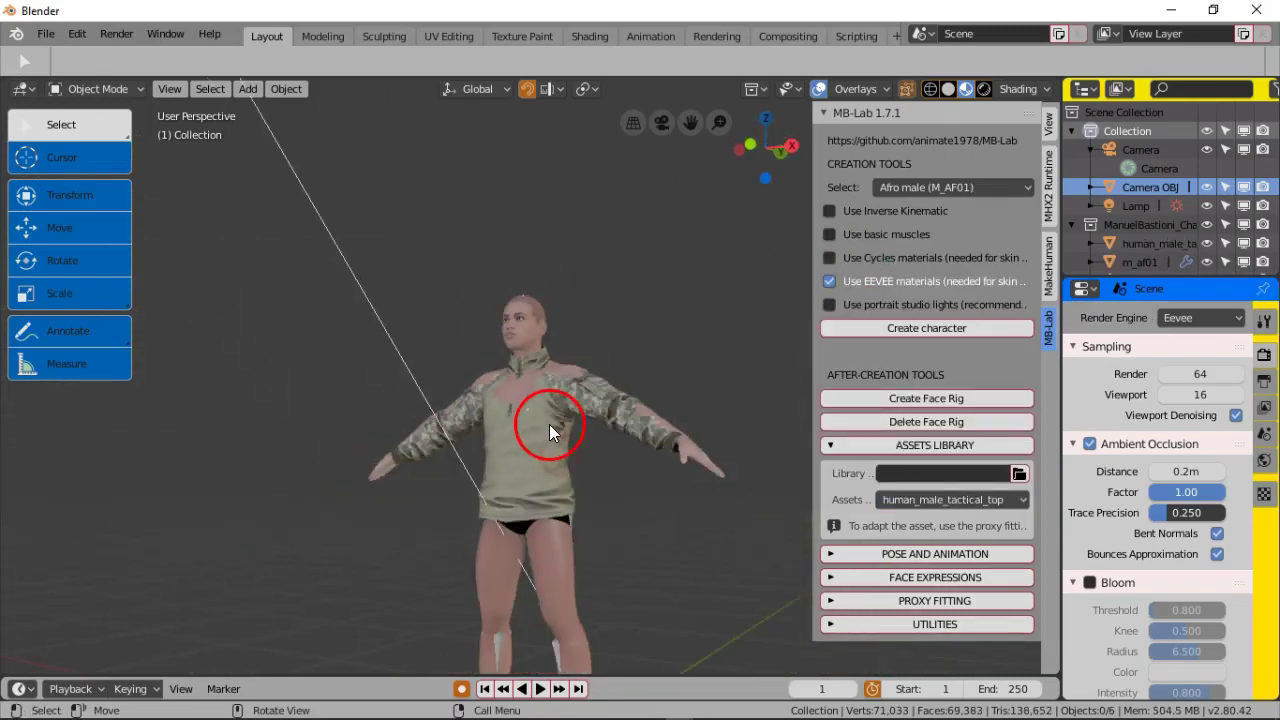
middle_click_drag(539, 401, 620, 400)
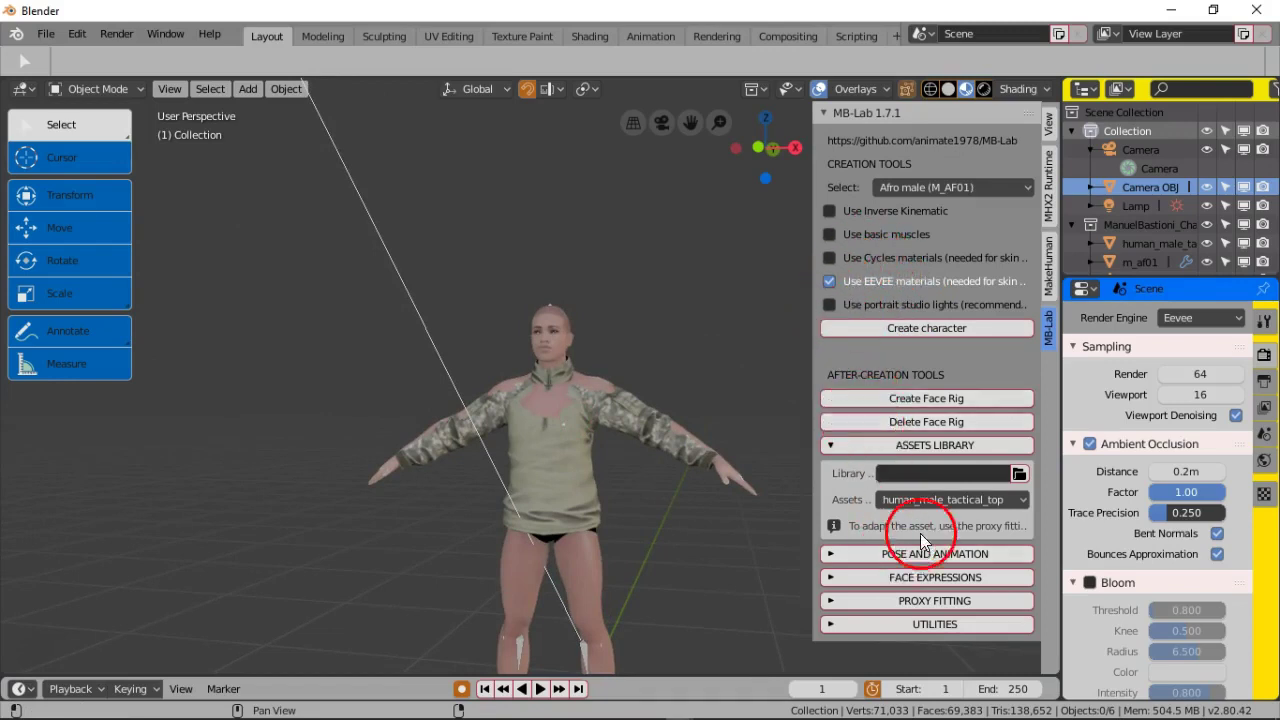
- Add human_male_tactical_boots and human_male_tactical_btm, then inspect legs, boots and face
left_click(1004, 501)
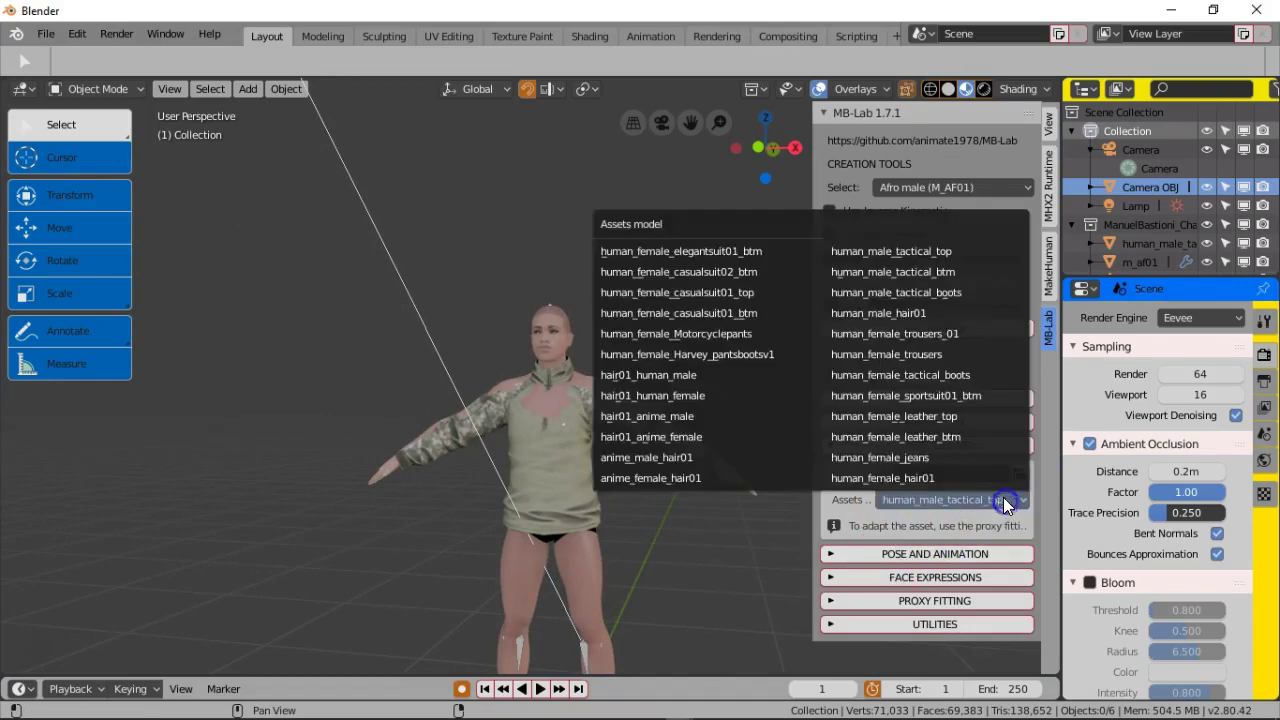
left_click(893, 292)
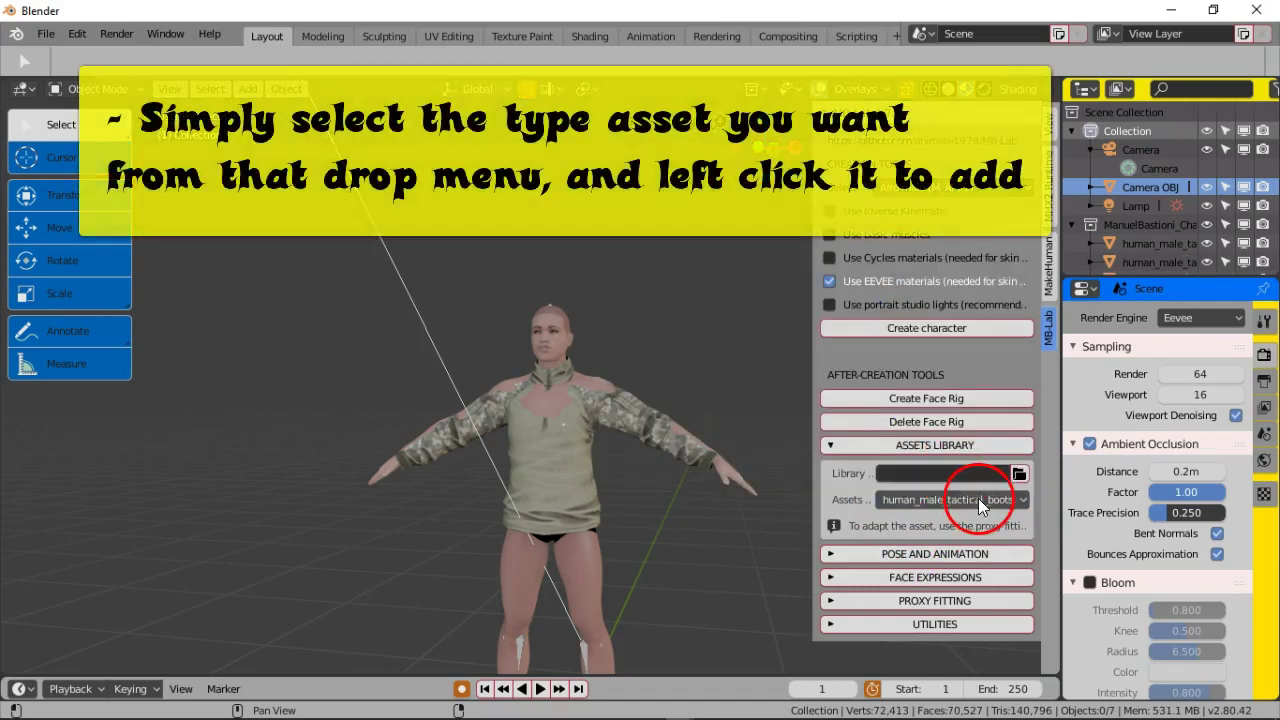
left_click(978, 498)
left_click(905, 272)
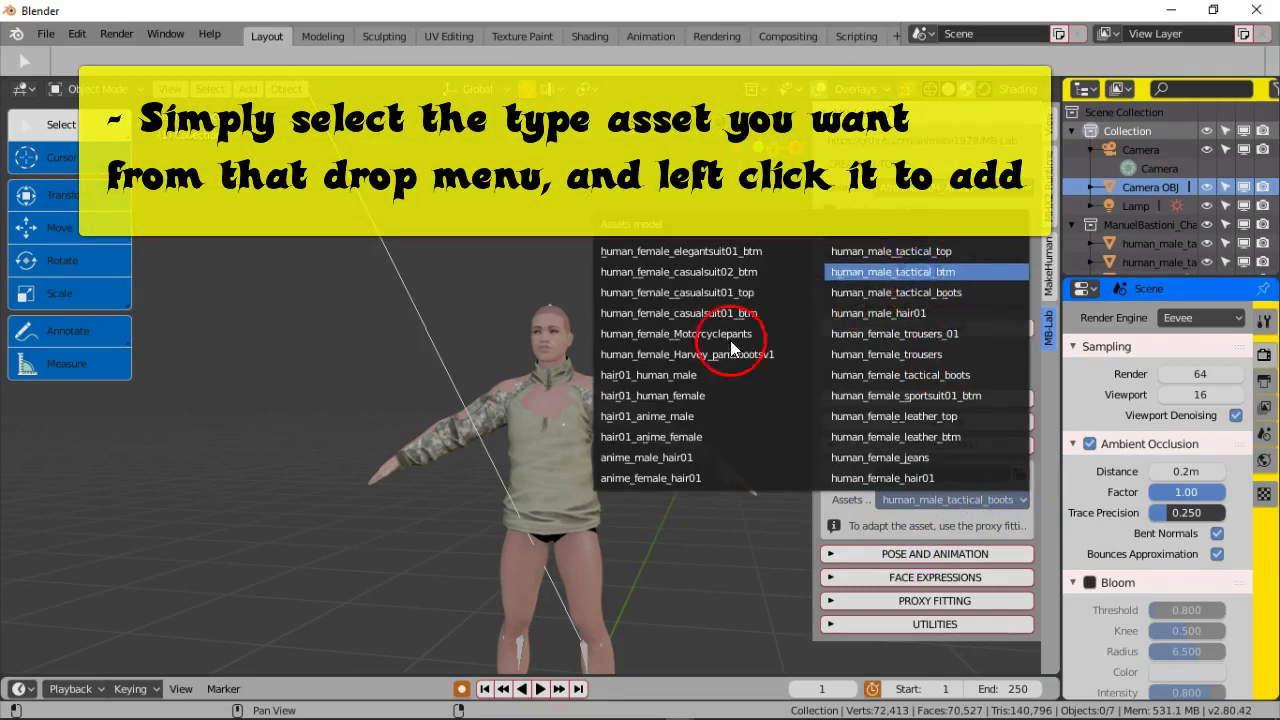
middle_click_drag(544, 513, 543, 249)
scroll(466, 510, "up", 2)
middle_click_drag(482, 366, 615, 331)
scroll(590, 260, "down", 5)
middle_click_drag(568, 197, 436, 341, "shift")
scroll(505, 498, "up", 4)
scroll(547, 271, "down", 3)
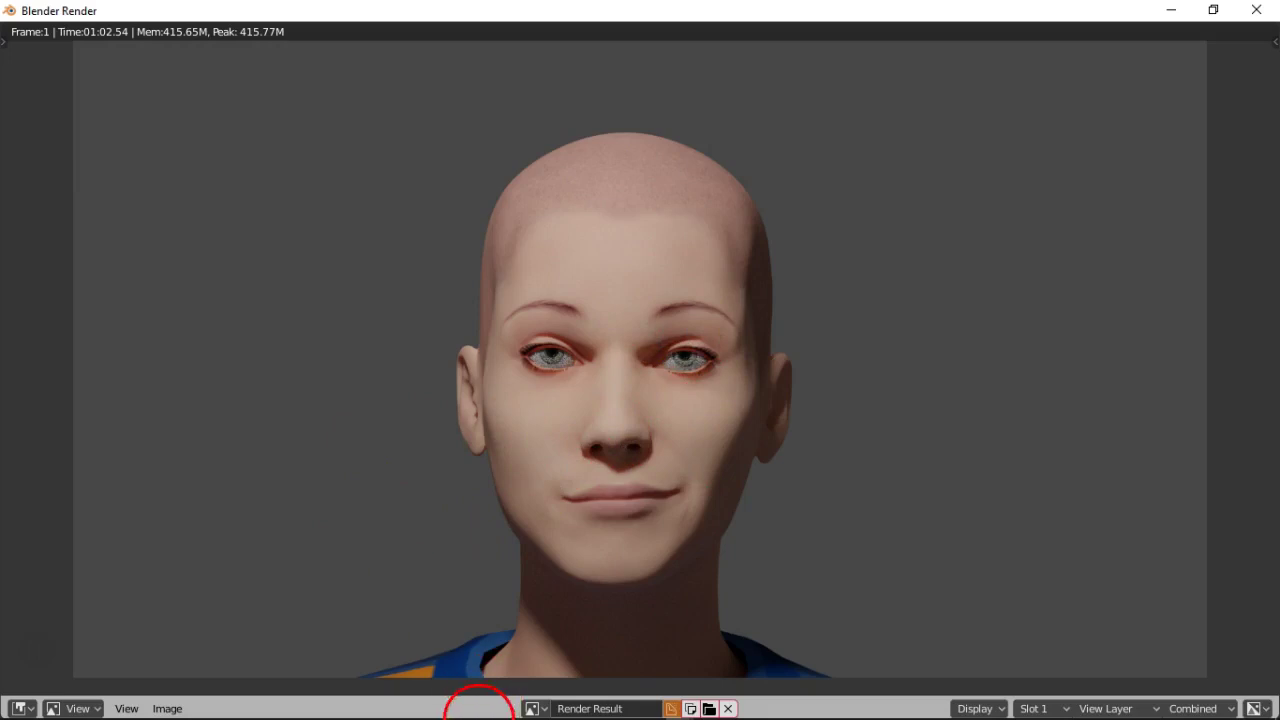
- Bring the main Meisha6 project window forward and switch to the Layout workspace
mouse_move(537, 706)
mouse_move(677, 710)
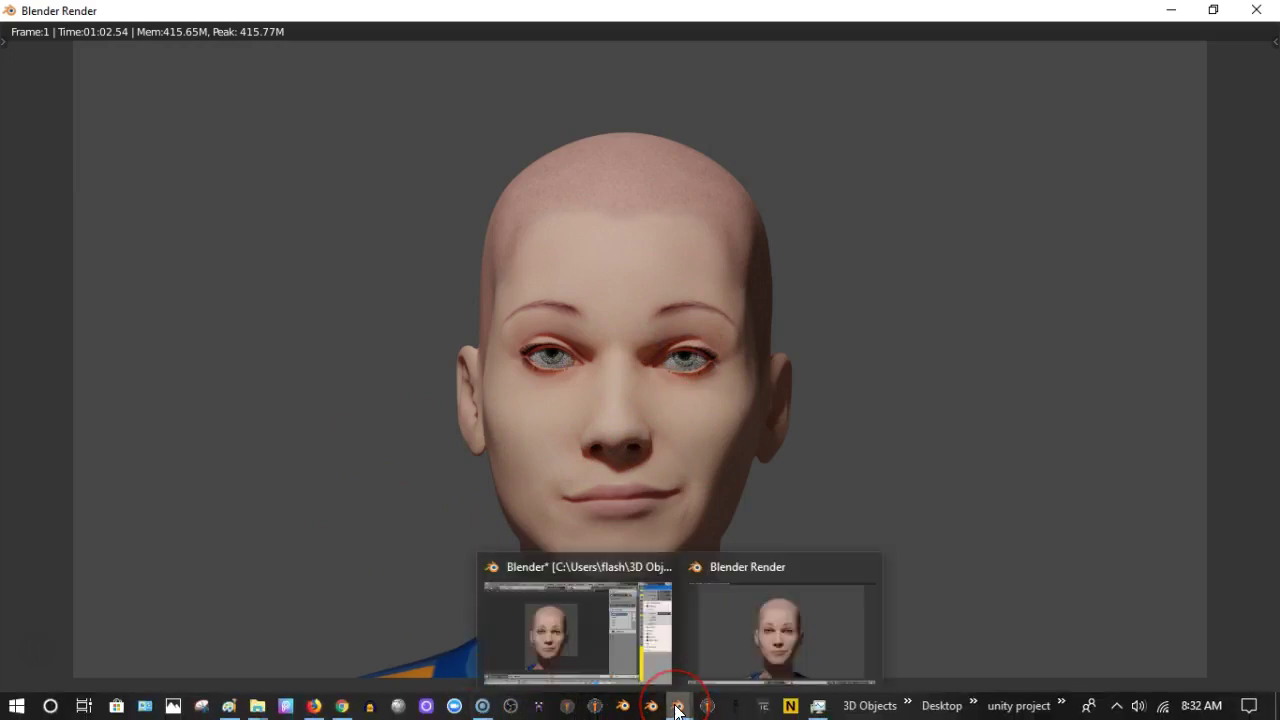
left_click(615, 635)
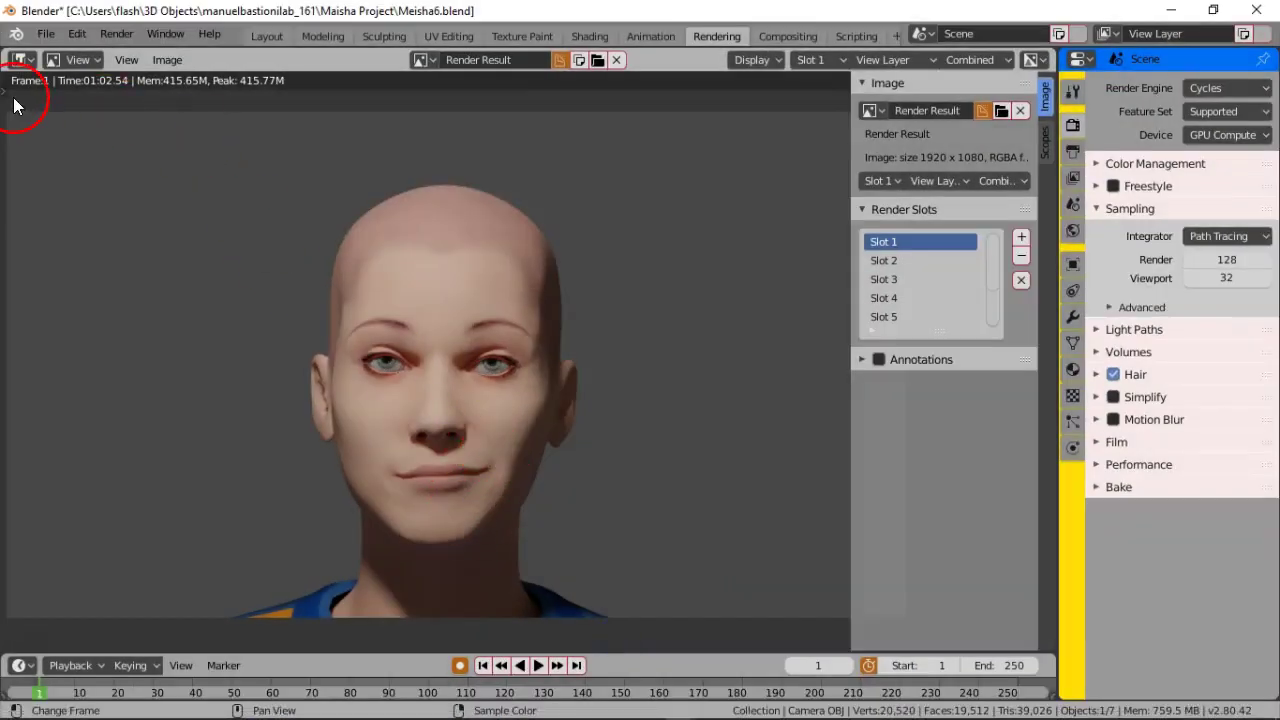
left_click(264, 36)
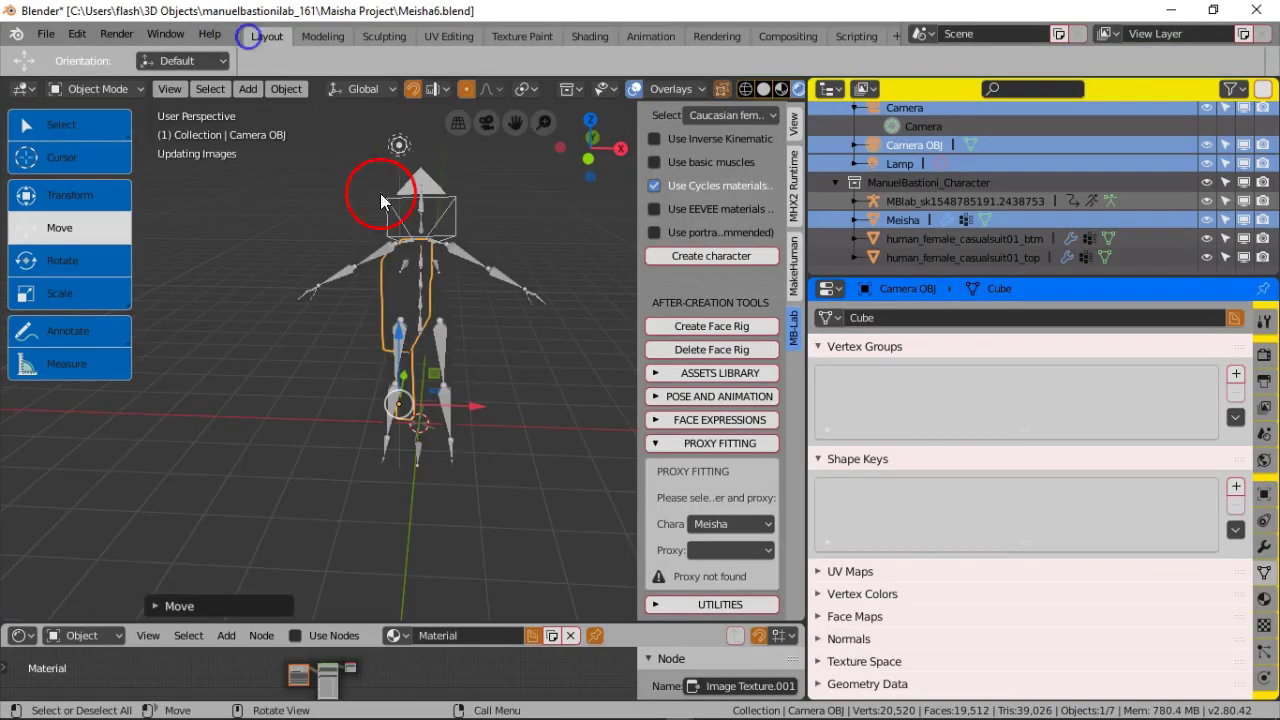
- Orbit and zoom around the character to a front view in rendered preview
scroll(400, 325, "up", 5)
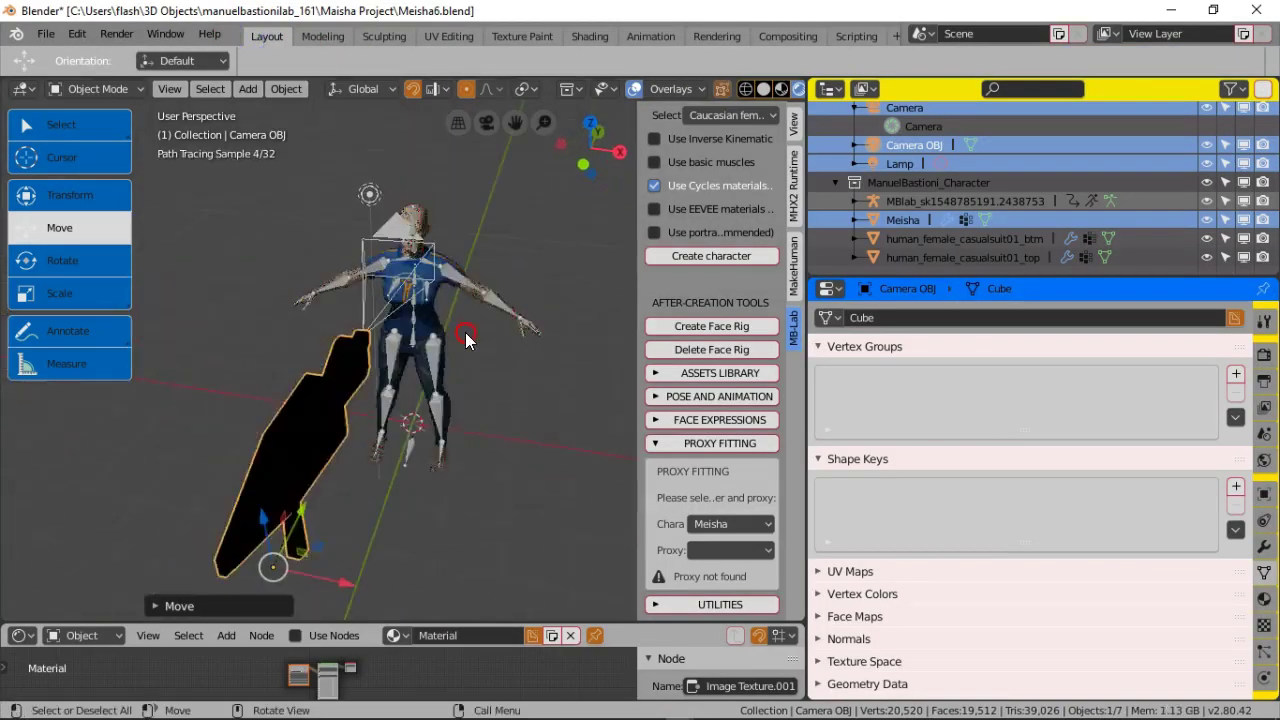
middle_click_drag(447, 231, 433, 399)
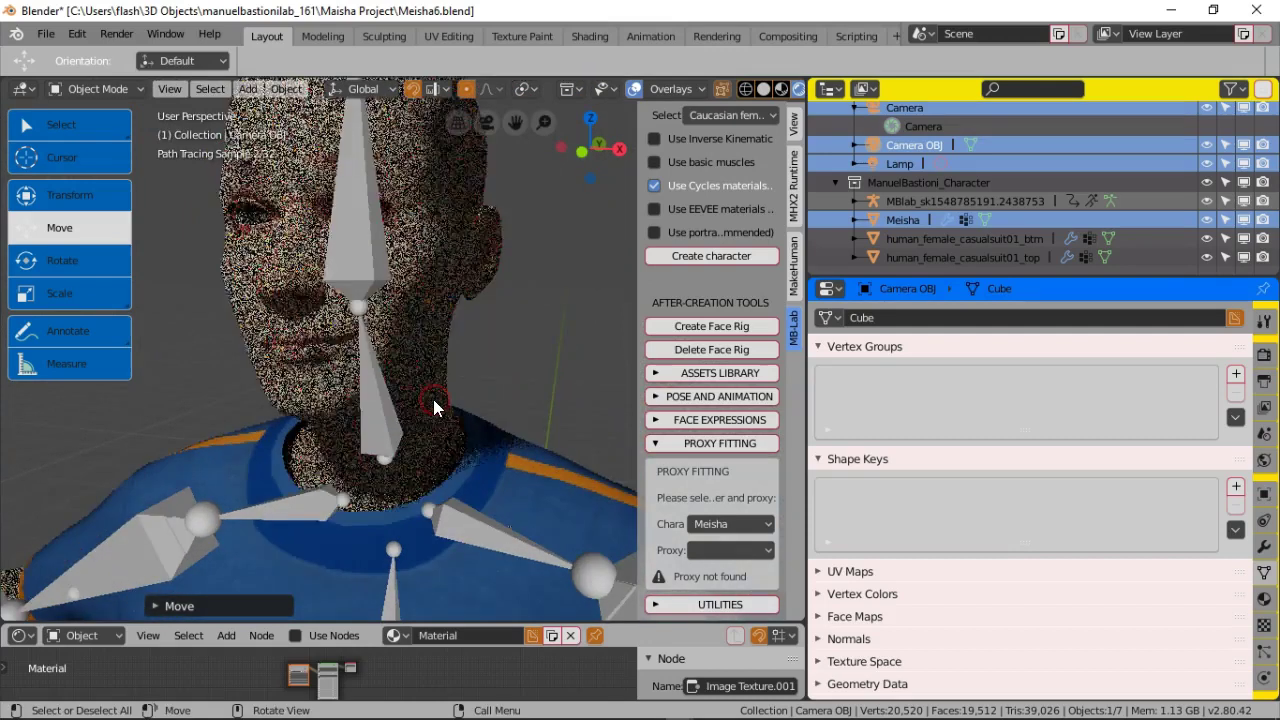
scroll(432, 400, "down", 5)
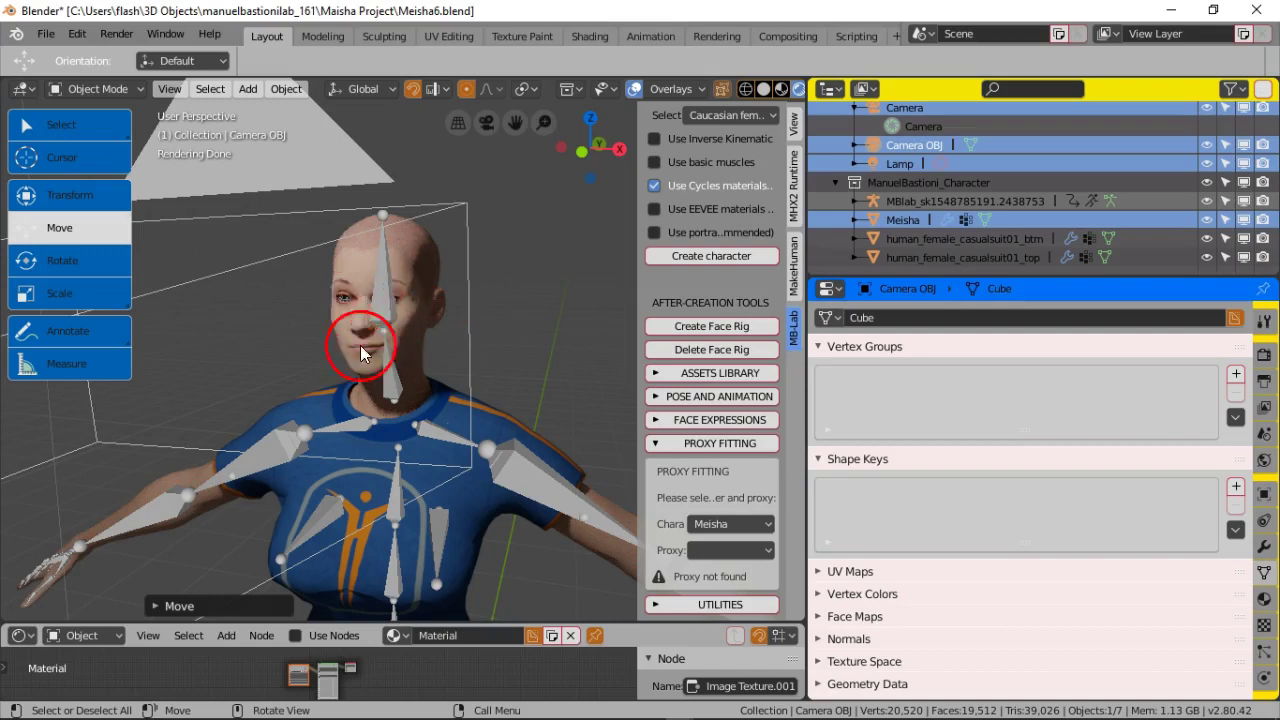
middle_click_drag(357, 308, 407, 320)
scroll(420, 371, "down", 6)
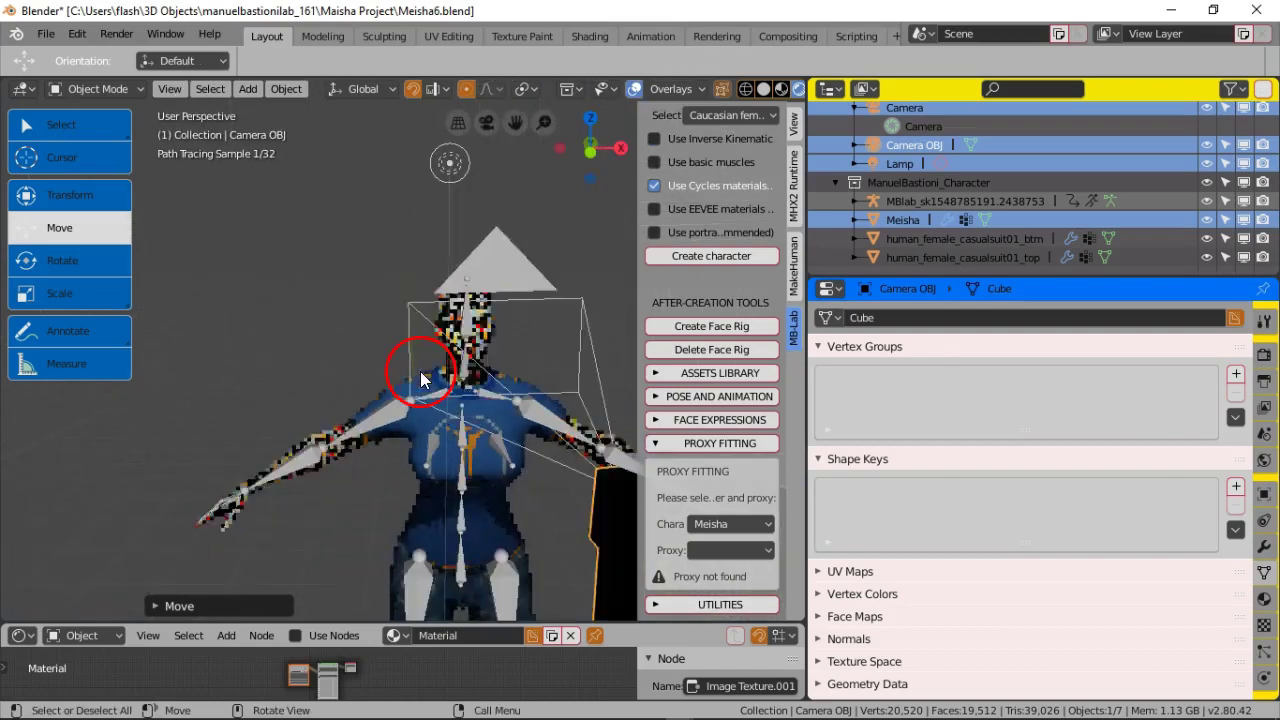
middle_click_drag(449, 377, 354, 381)
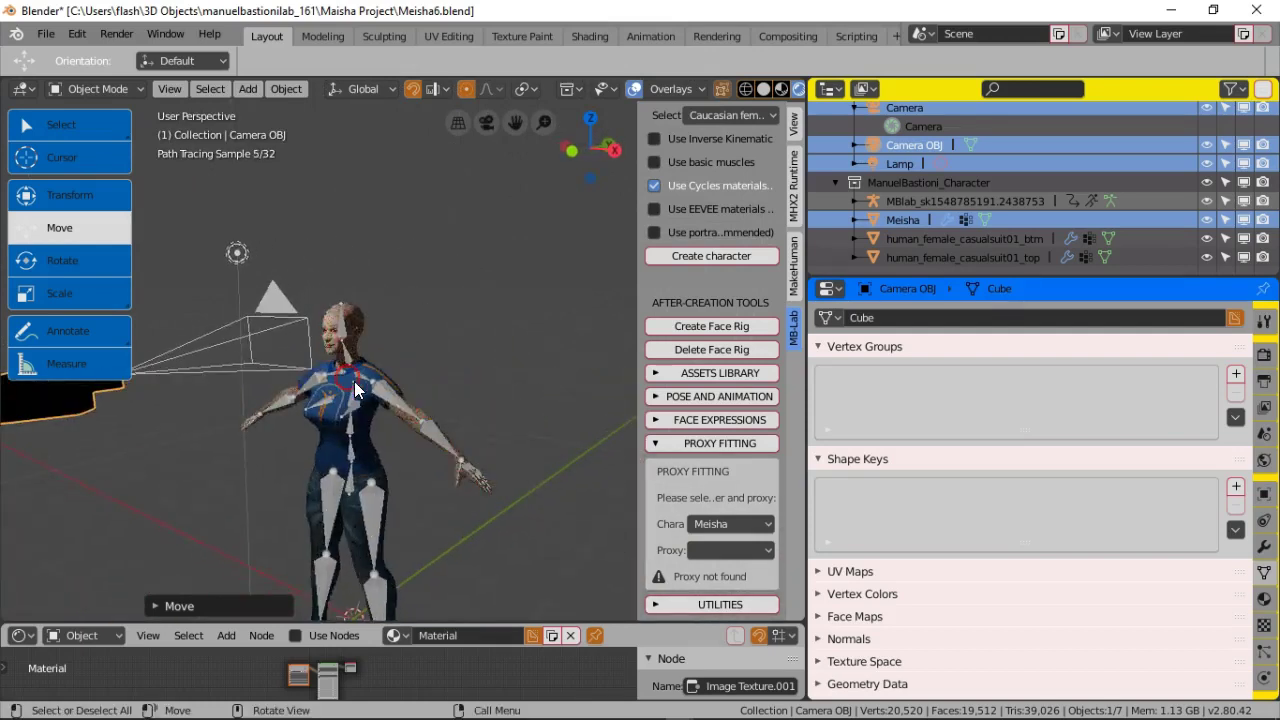